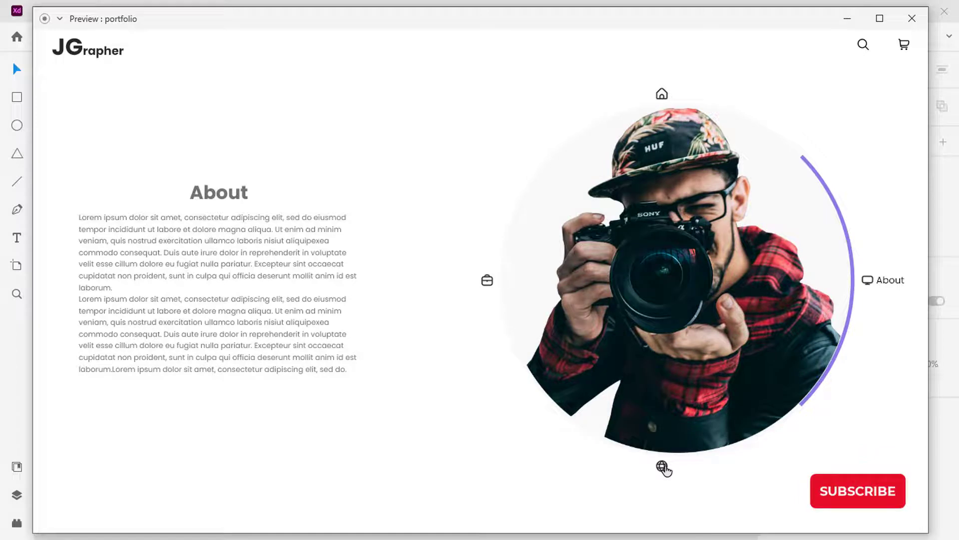
View the Blog and Portfolio pages in the portfolio prototype preview.
left_click(662, 466)
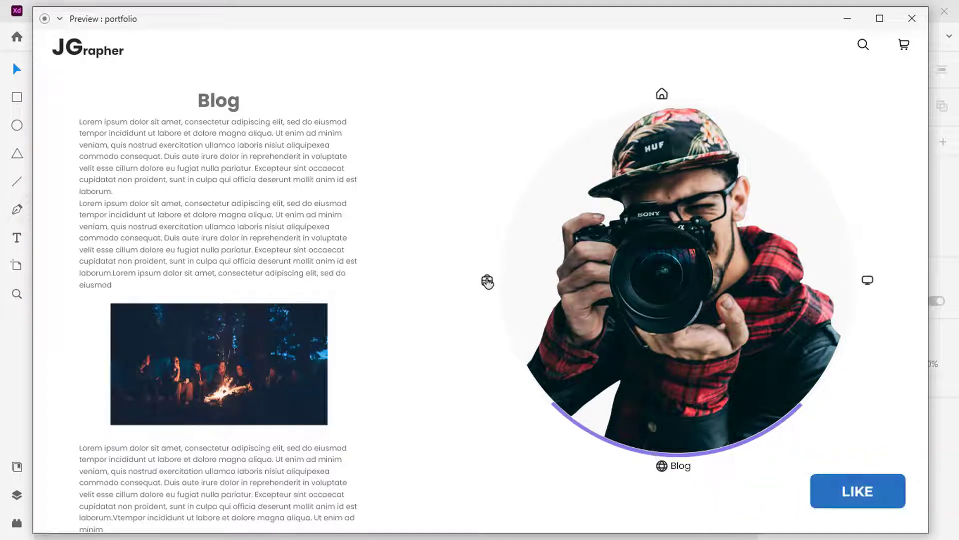
left_click(487, 282)
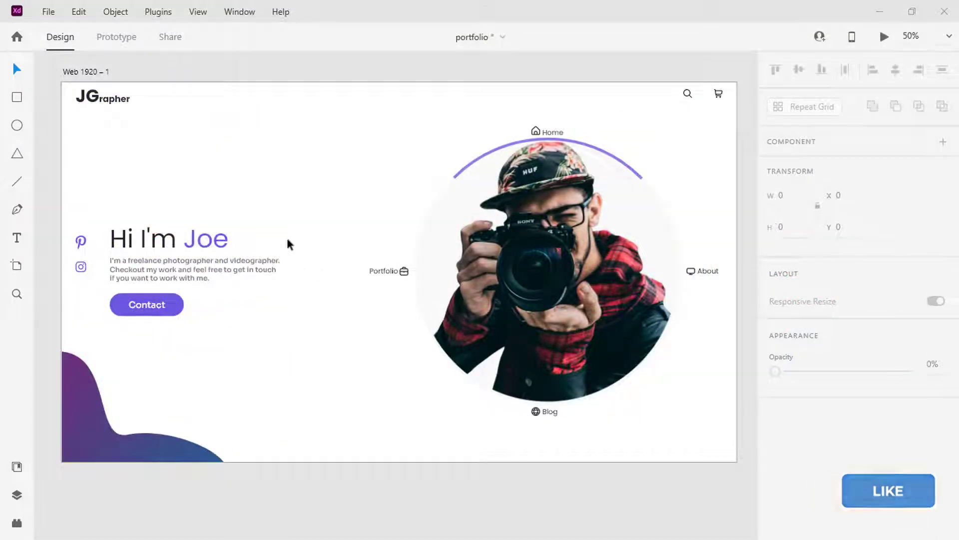
Duplicate the Web 1920 – 1 artboard.
left_click(96, 73)
key("ctrl+d")
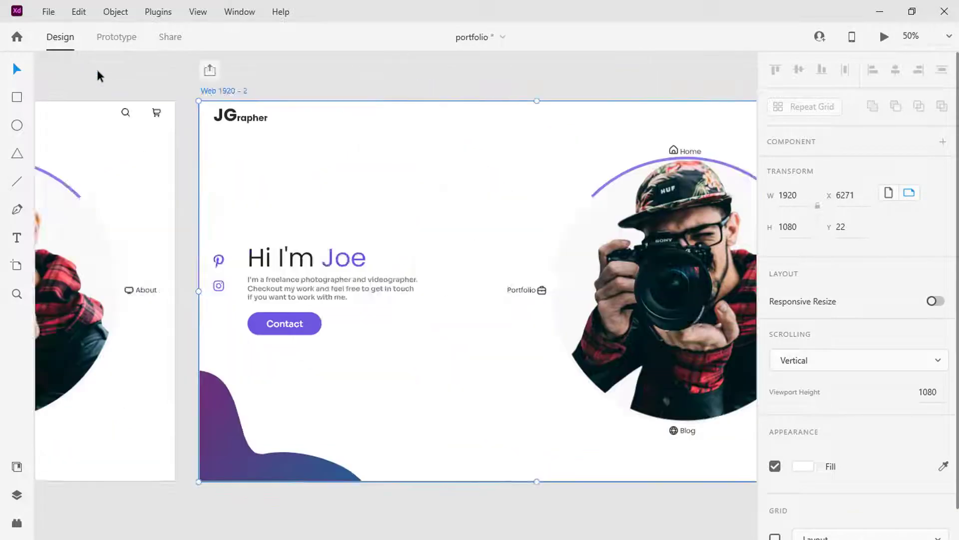
key("ctrl+z")
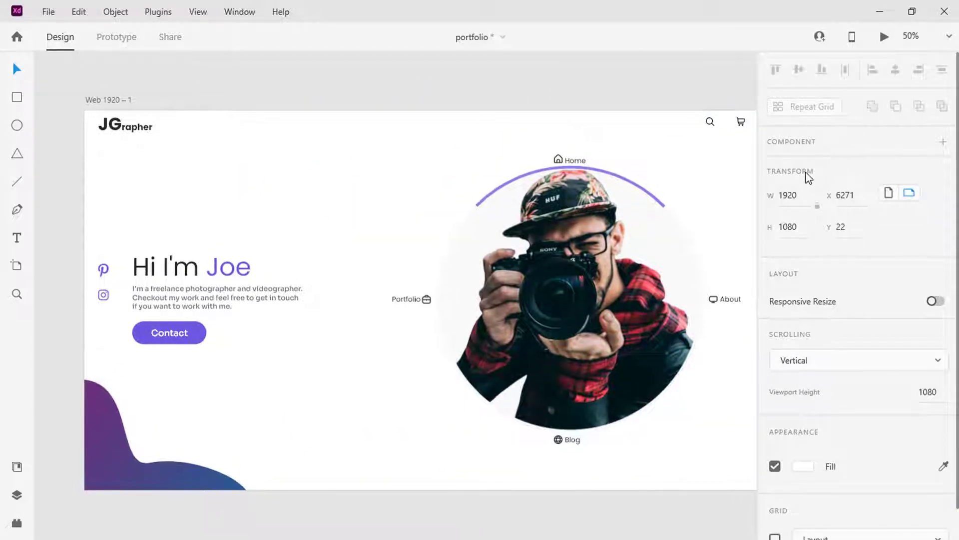
On Web 1920 – 1, move the Pinterest icon up and the Instagram icon down, and set both to 0% opacity.
left_click(101, 271)
left_click_drag(100, 270, 101, 214)
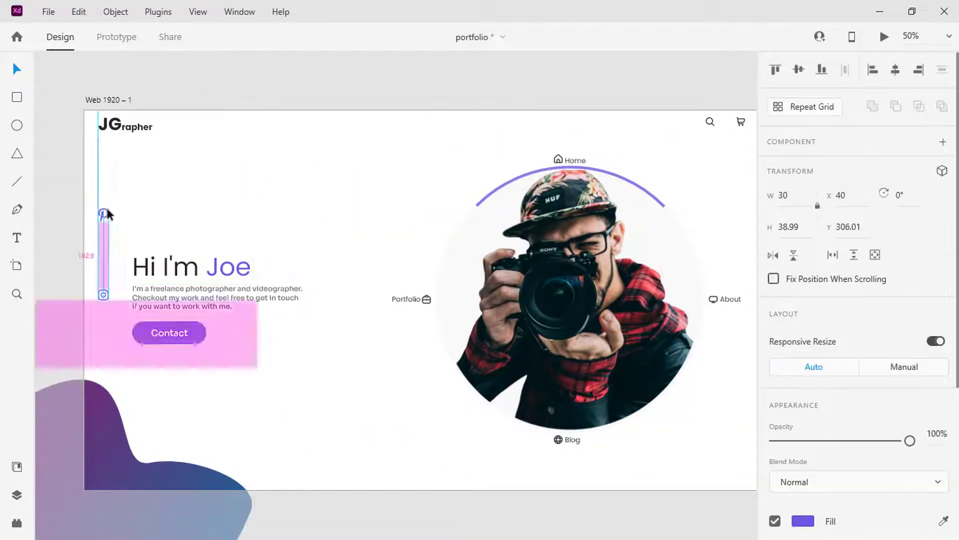
left_click_drag(102, 296, 102, 359)
left_click(103, 214, "shift")
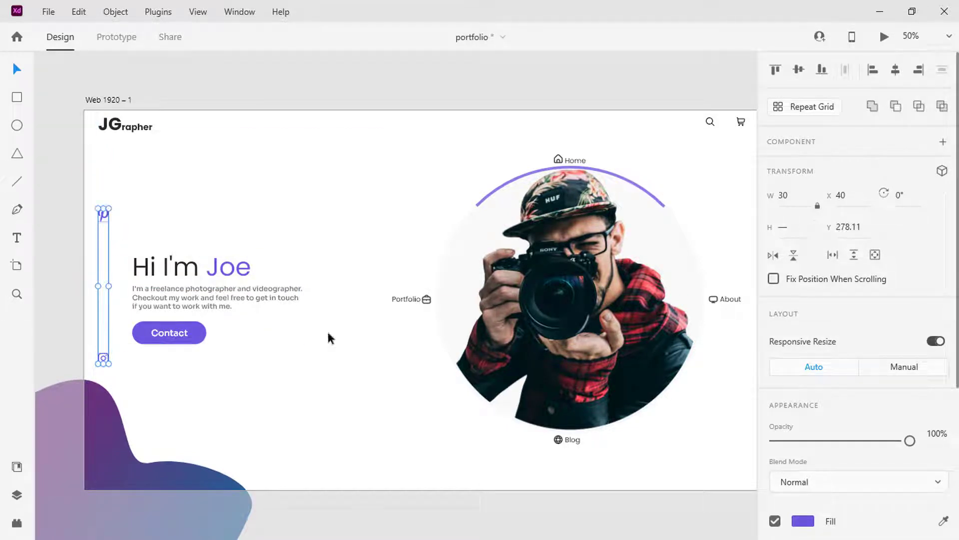
left_click_drag(910, 441, 770, 440)
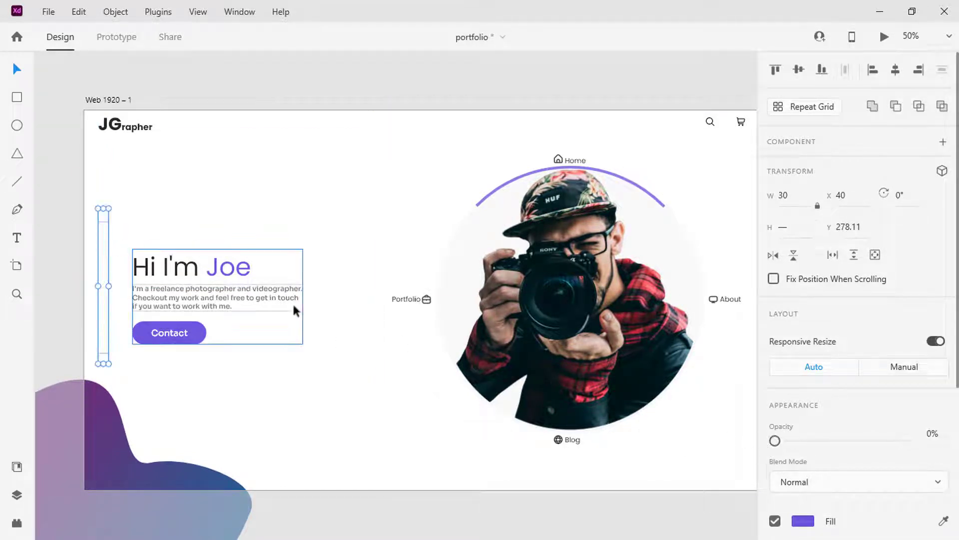
Set the opacity of the intro text group with the Contact button to 0% on Web 1920 – 1.
left_click(233, 286)
scroll(854, 399, "down", 3)
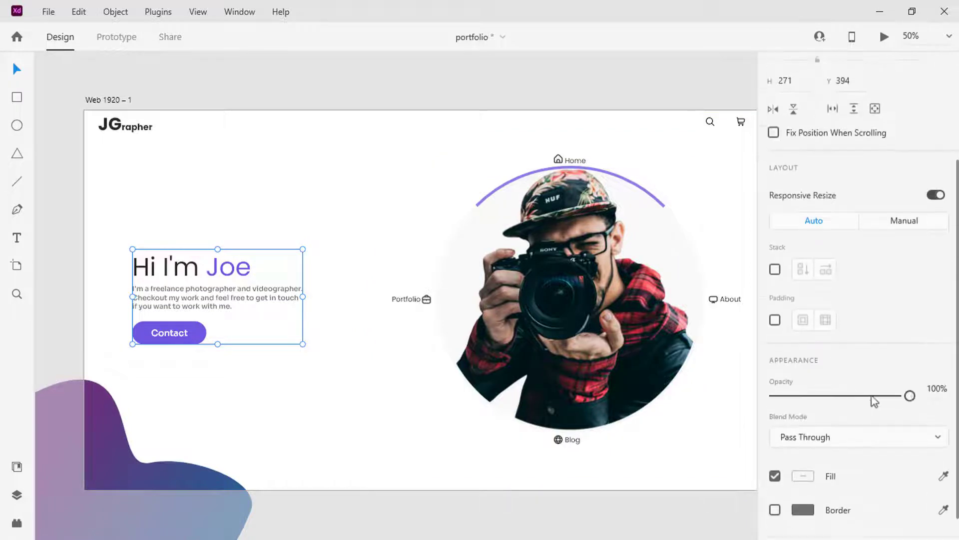
left_click_drag(908, 398, 760, 398)
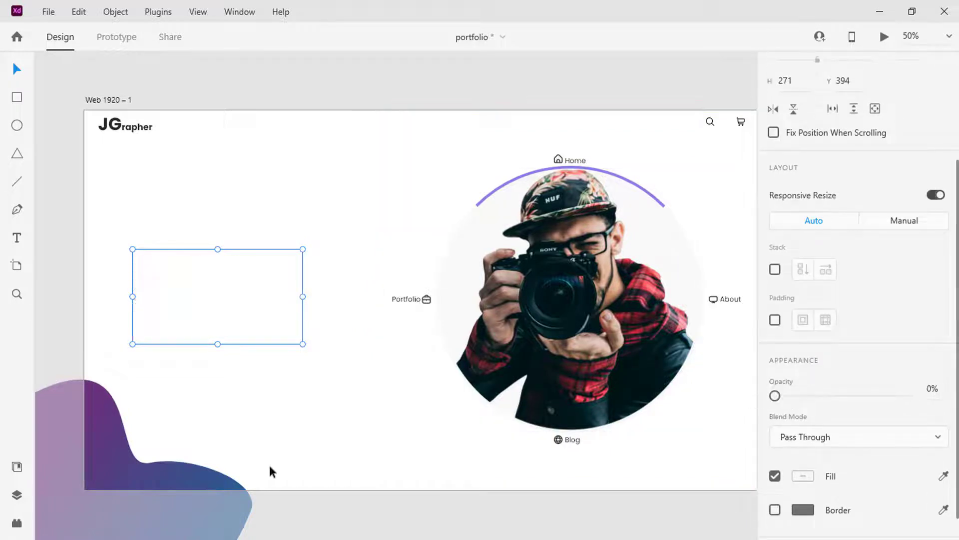
Shift the purple-blue gradient blob on Web 1920 – 1 farther left, so most of it lies outside the artboard.
left_click(134, 475)
scroll(134, 475, "down", 5)
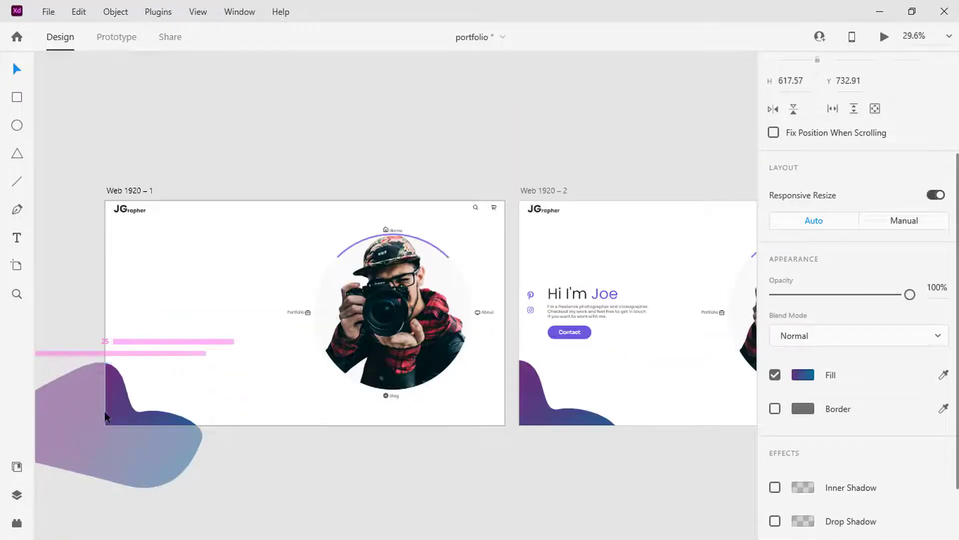
left_click_drag(105, 414, 67, 414)
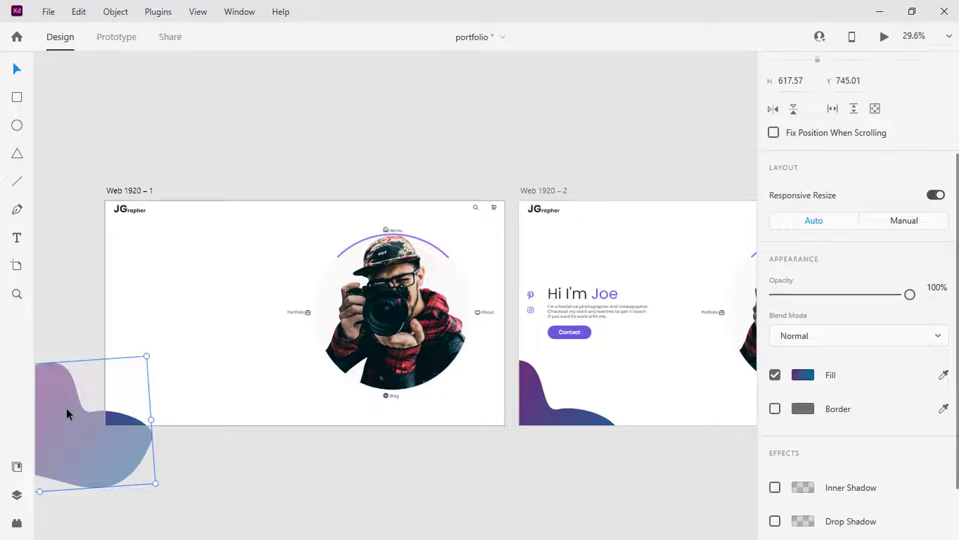
Preview the home page and move the Web 1920 – 2 artboard farther right, away from Web 1920 – 1.
left_click(884, 36)
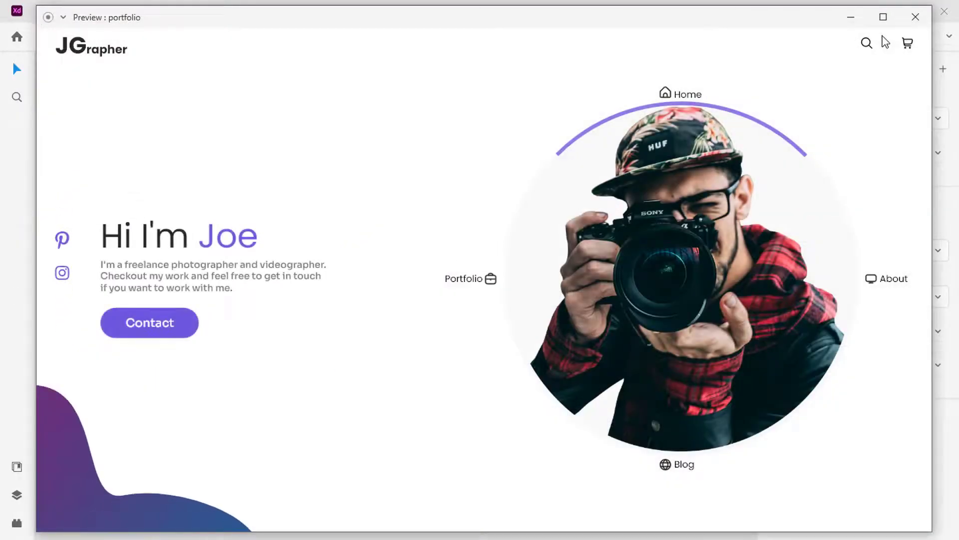
left_click(915, 17)
left_click_drag(546, 191, 682, 192)
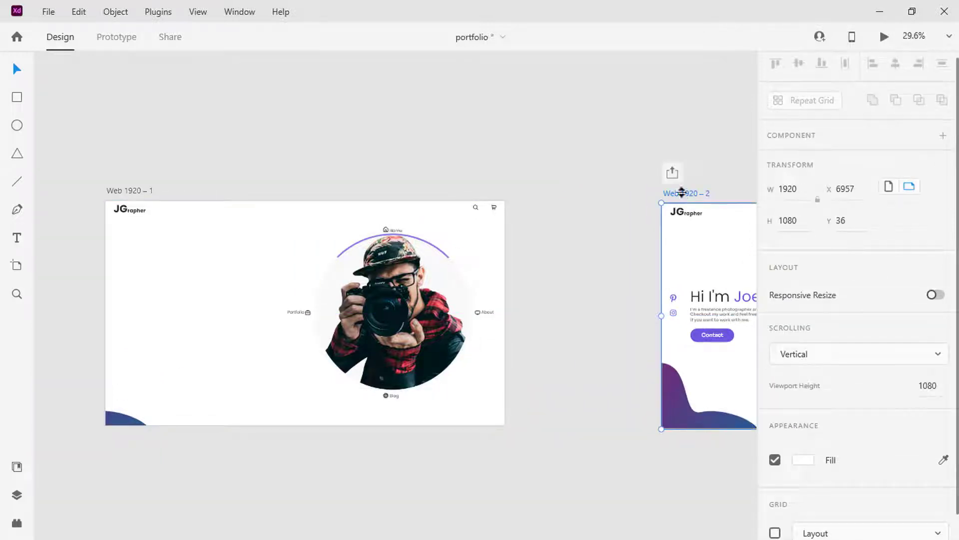
Create a prototype link from the Web 1920 – 1 artboard to Web 1920 – 2.
left_click(116, 37)
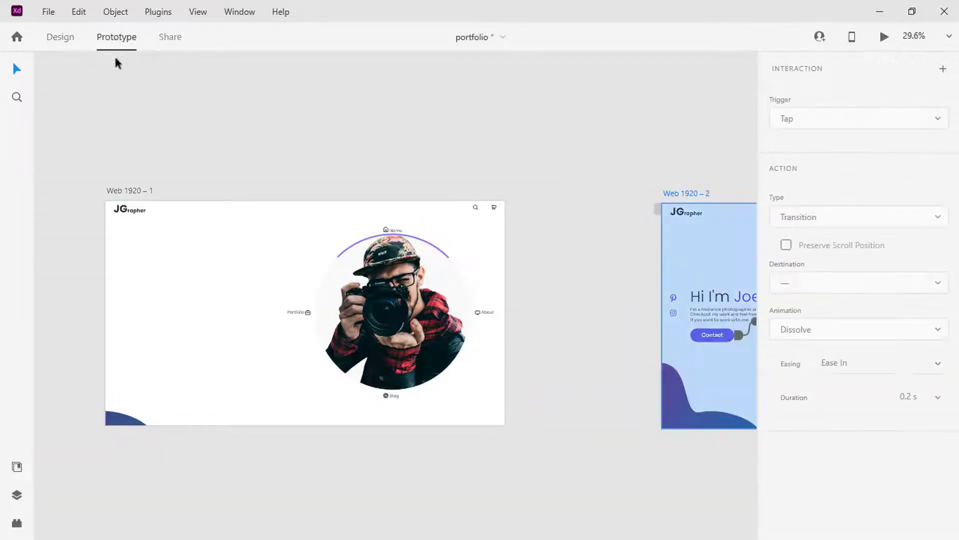
left_click(122, 193)
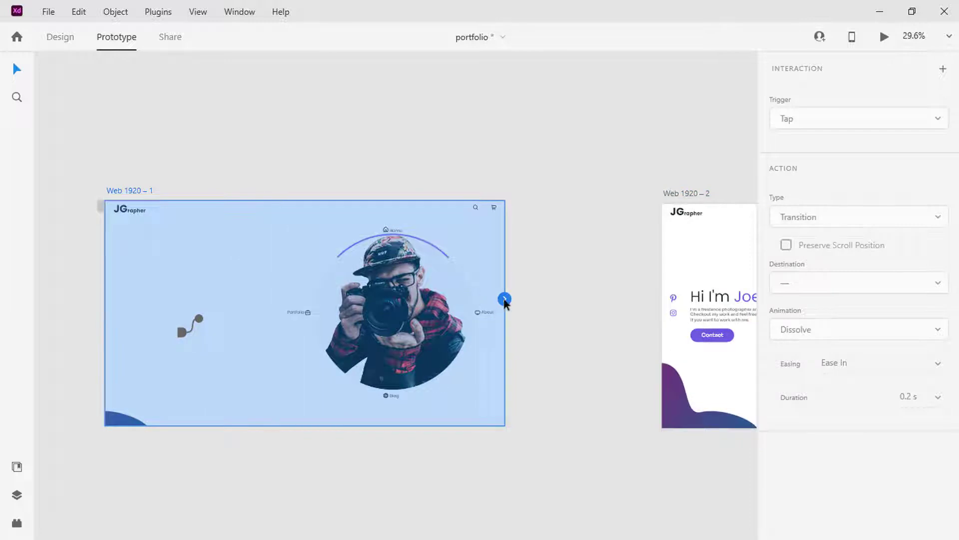
left_click_drag(639, 319, 695, 289)
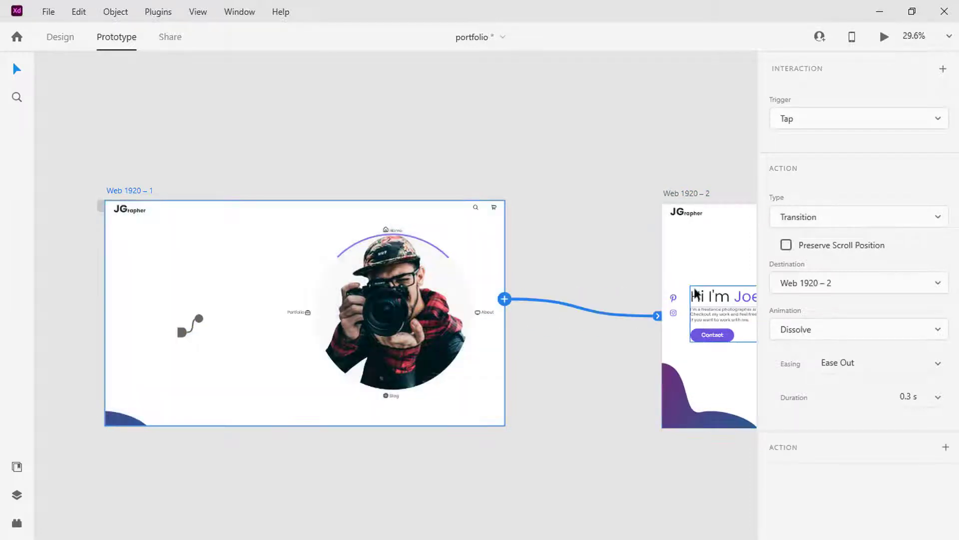
Set the link's trigger to Time with a 0.2 s delay.
left_click(858, 120)
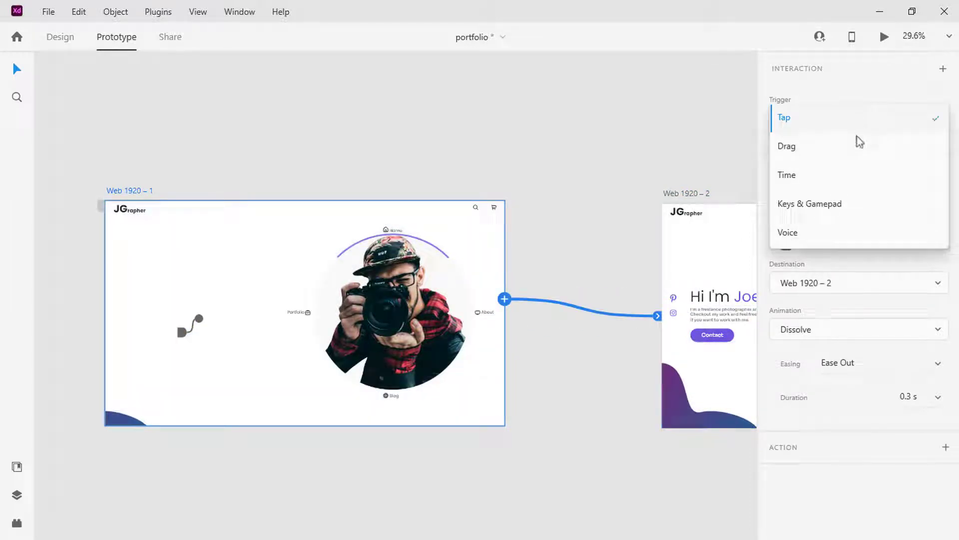
left_click(854, 188)
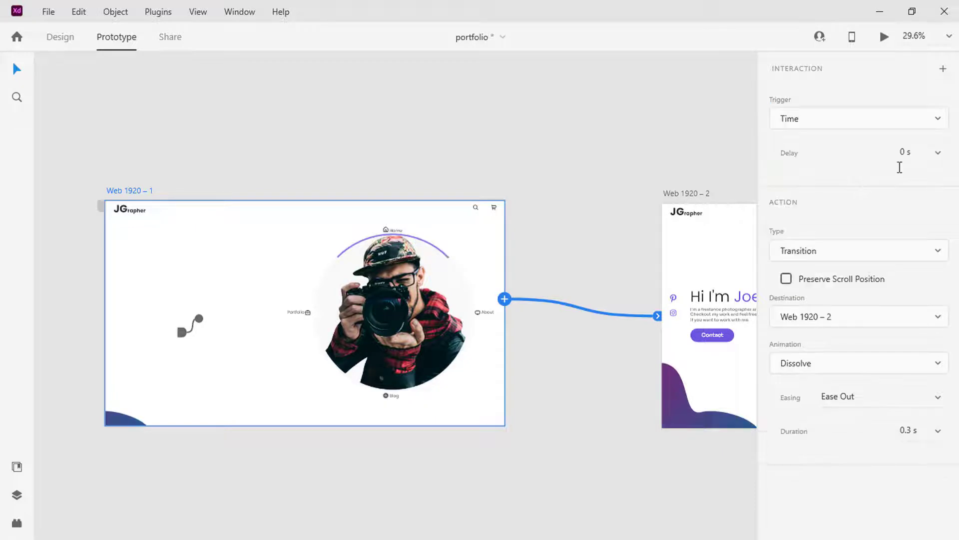
left_click(938, 156)
left_click(912, 98)
Set the link's action to Auto-Animate with Ease In easing and a 3 s duration, and preview the animation.
left_click(940, 251)
left_click(864, 278)
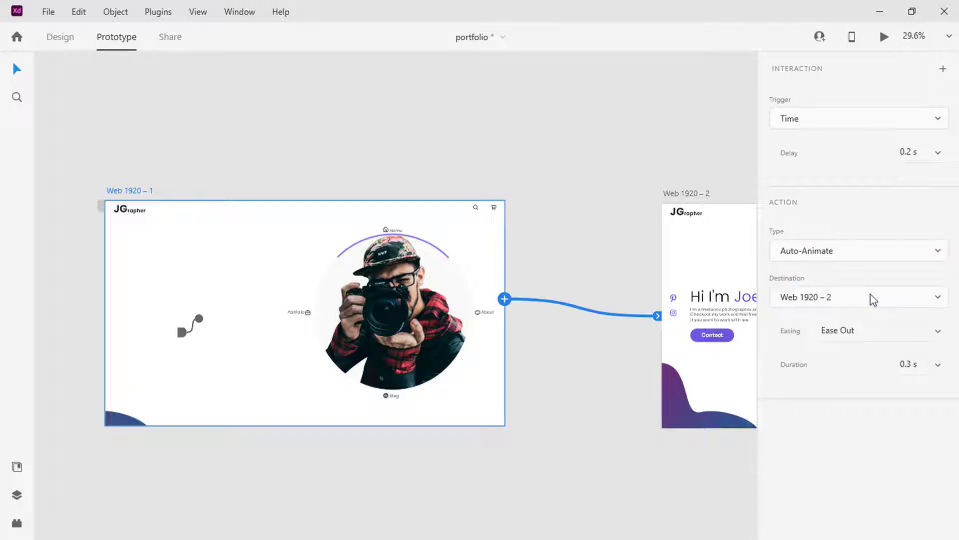
left_click(936, 330)
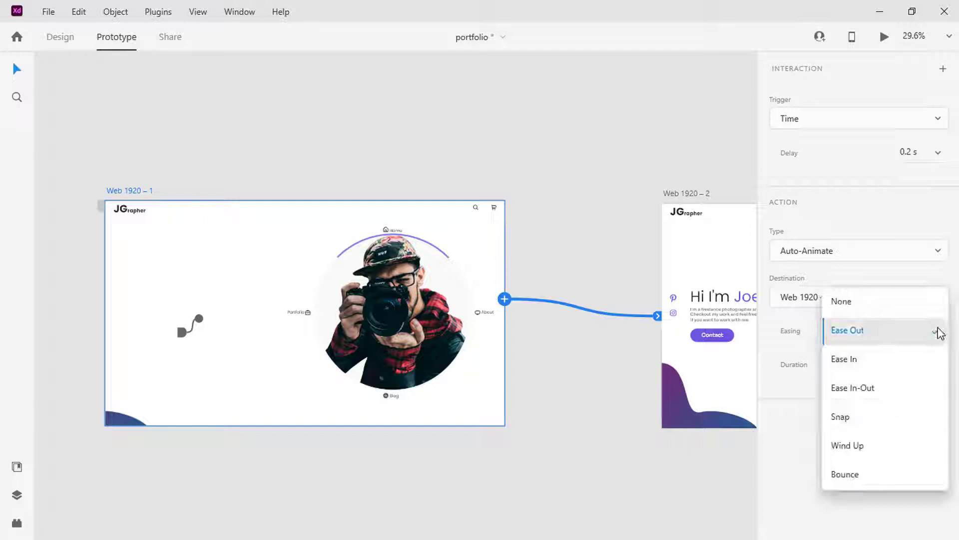
left_click(858, 360)
left_click(911, 367)
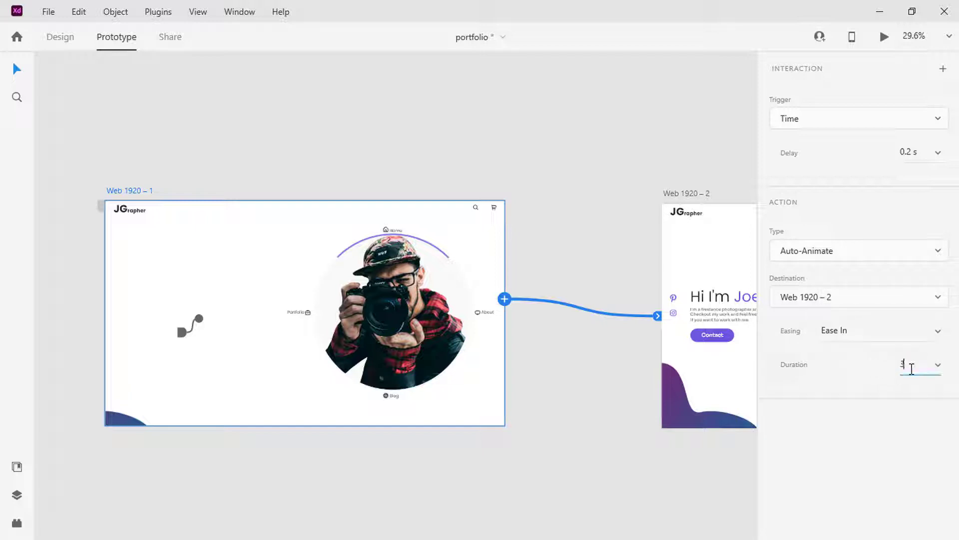
key("Return")
left_click(884, 37)
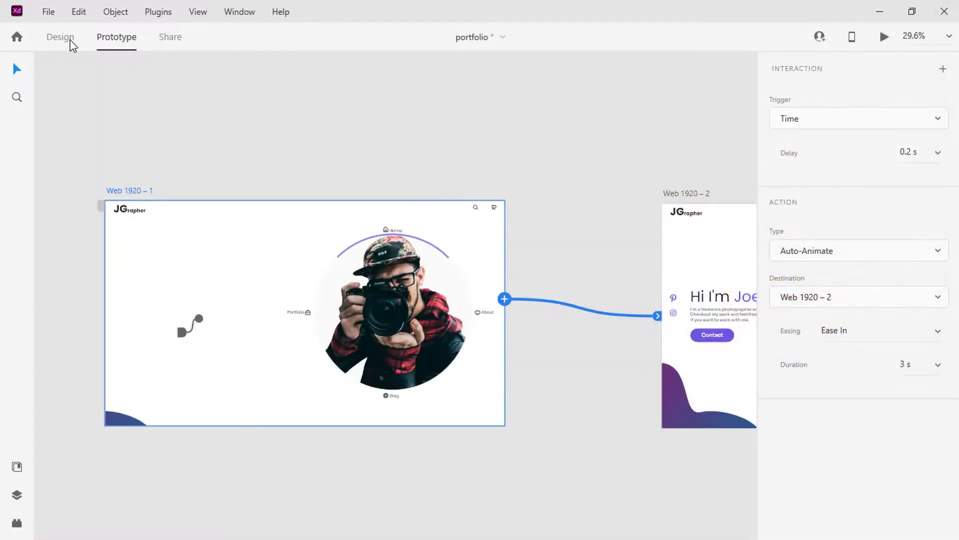
Duplicate the Web 1920 – 2 artboard and place the copy farther right, aligned with the original.
left_click(68, 40)
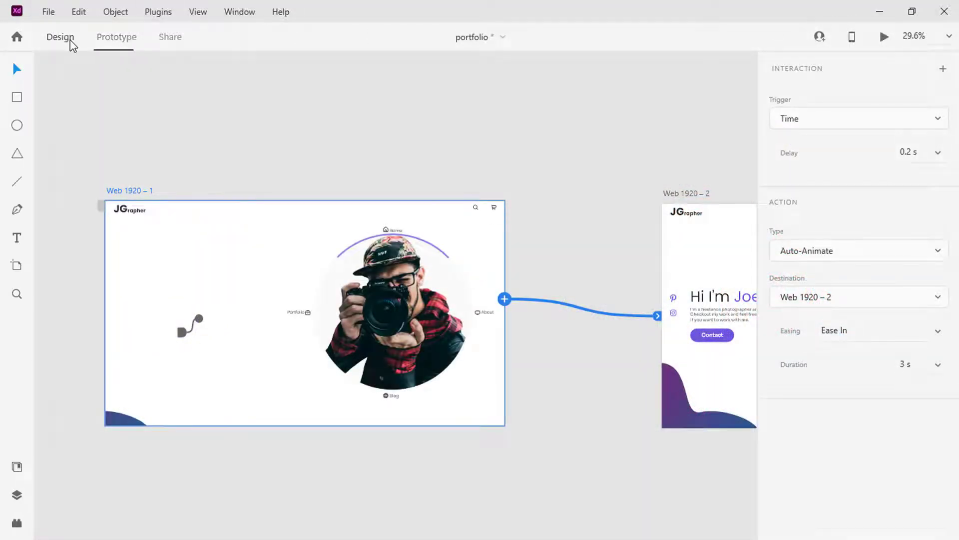
scroll(116, 101, "down", 3)
scroll(118, 103, "right", 2)
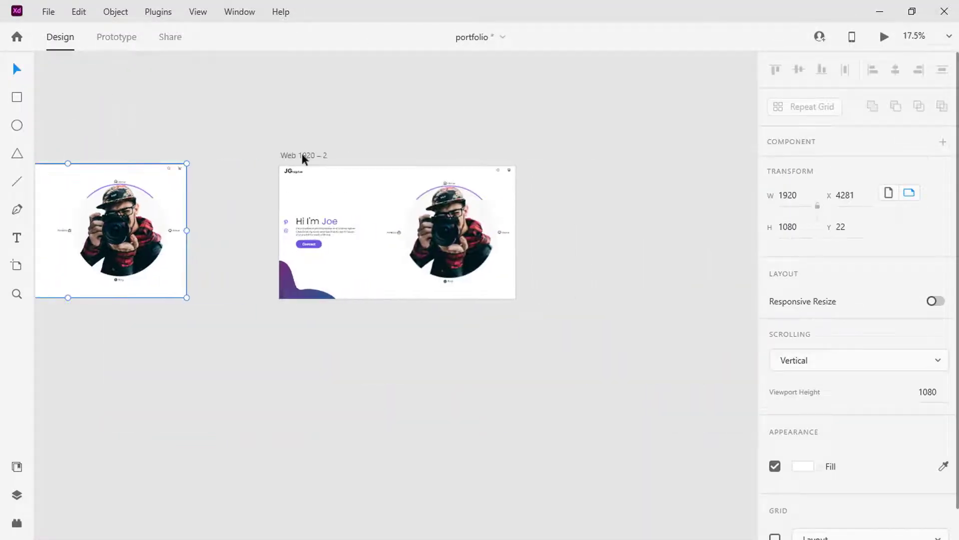
left_click(302, 154)
key("ctrl+d")
scroll(302, 153, "right", 5)
scroll(302, 153, "up", 1)
left_click_drag(306, 220, 360, 223)
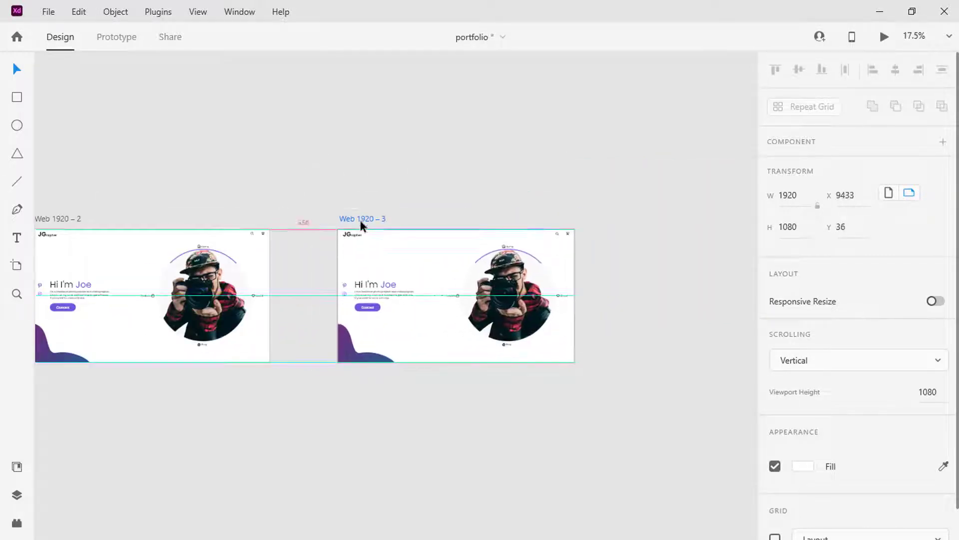
Move the circular photo aside and inspect the dash and gap border settings of the ring behind it.
scroll(150, 249, "left", 1)
scroll(151, 249, "up", 5)
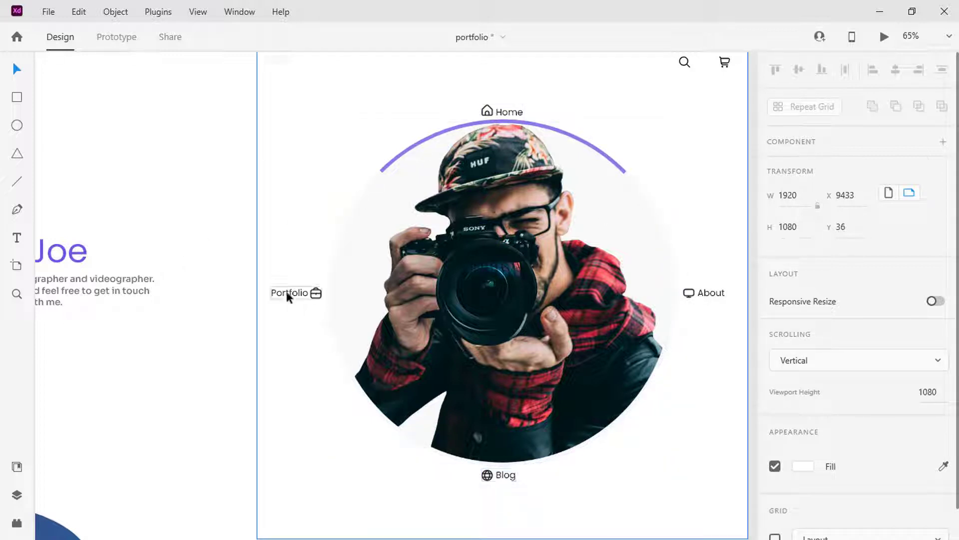
left_click_drag(521, 229, 176, 244)
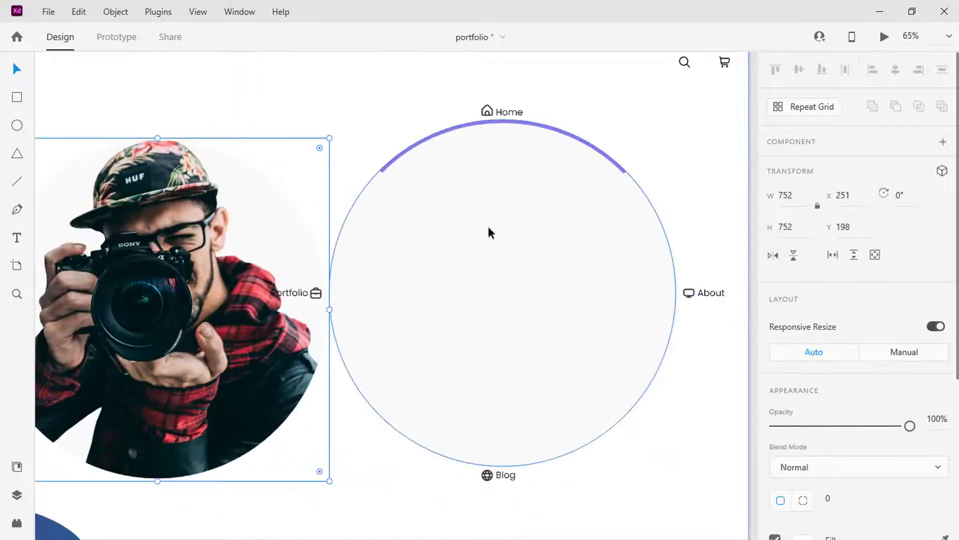
left_click(491, 233)
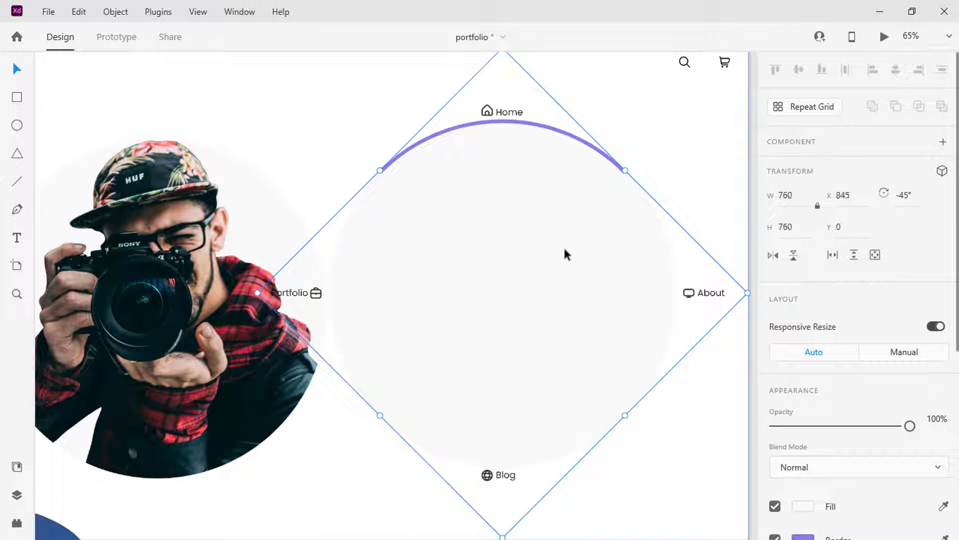
scroll(906, 239, "down", 5)
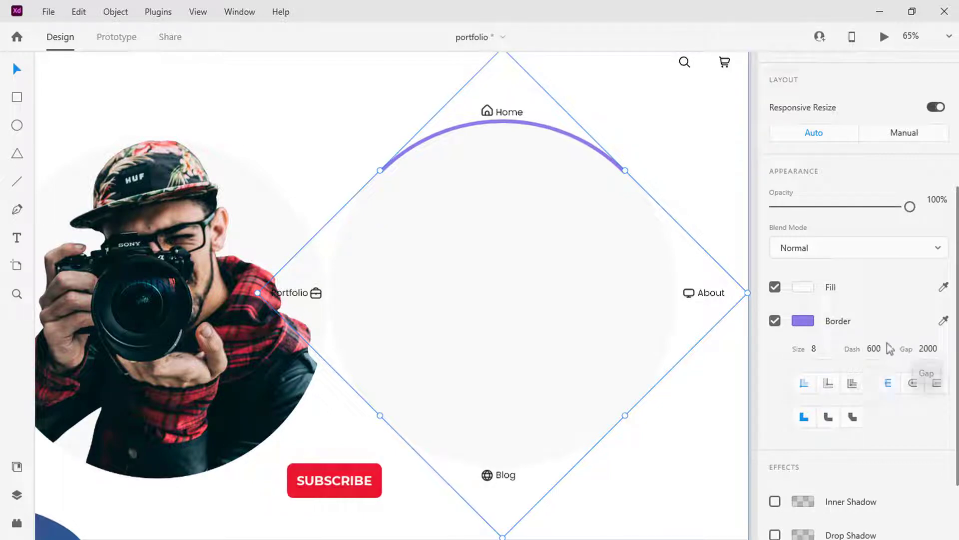
scroll(886, 347, "up", 4)
scroll(886, 347, "up", 1)
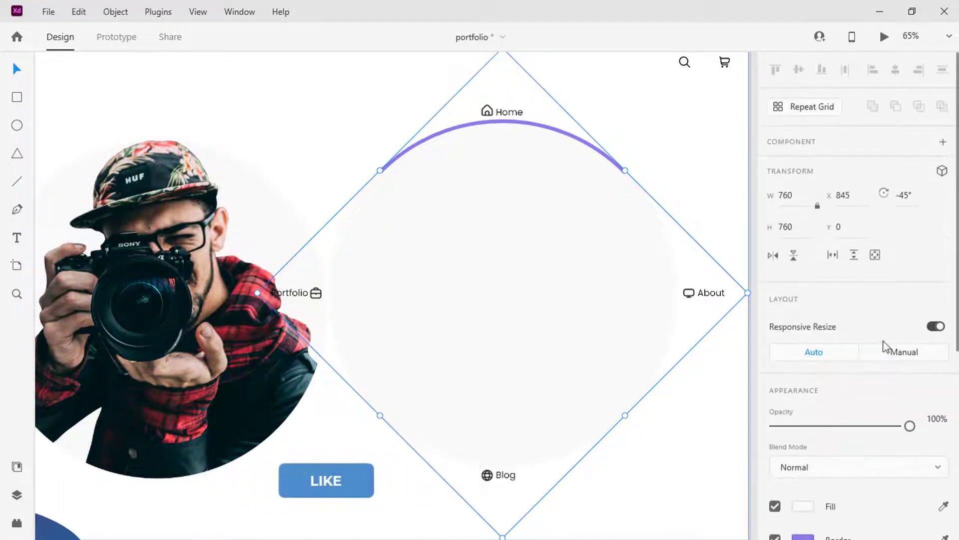
Try setting the rotation of the ring with the purple arc to 90°.
left_click(907, 199)
type("90")
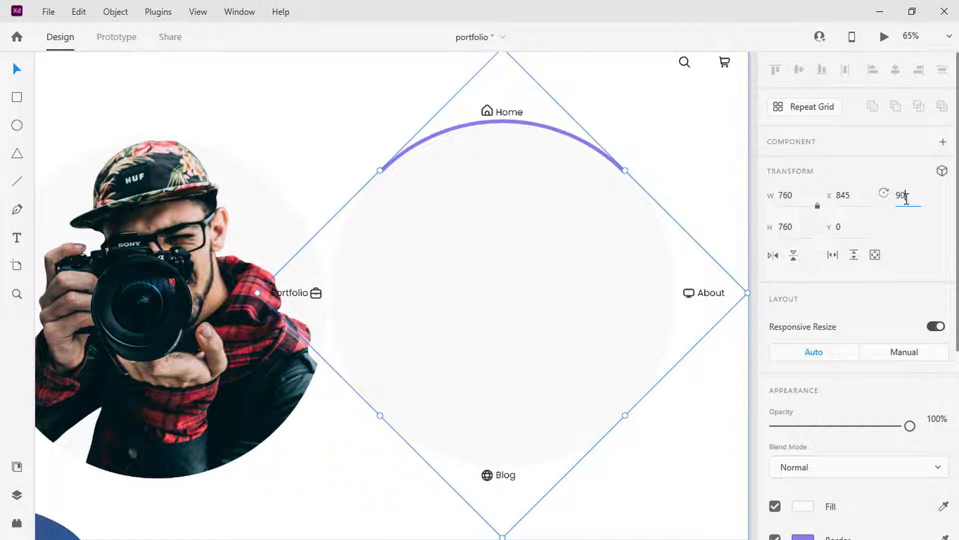
key("Return")
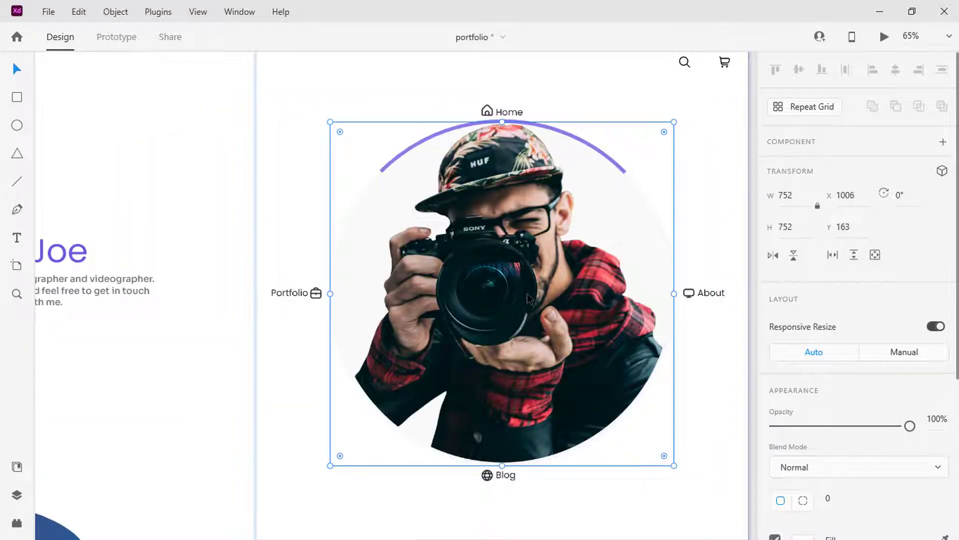
Set the opacity of the Portfolio and About text labels to 0%, keeping their icons visible.
double_click(291, 293)
double_click(290, 293)
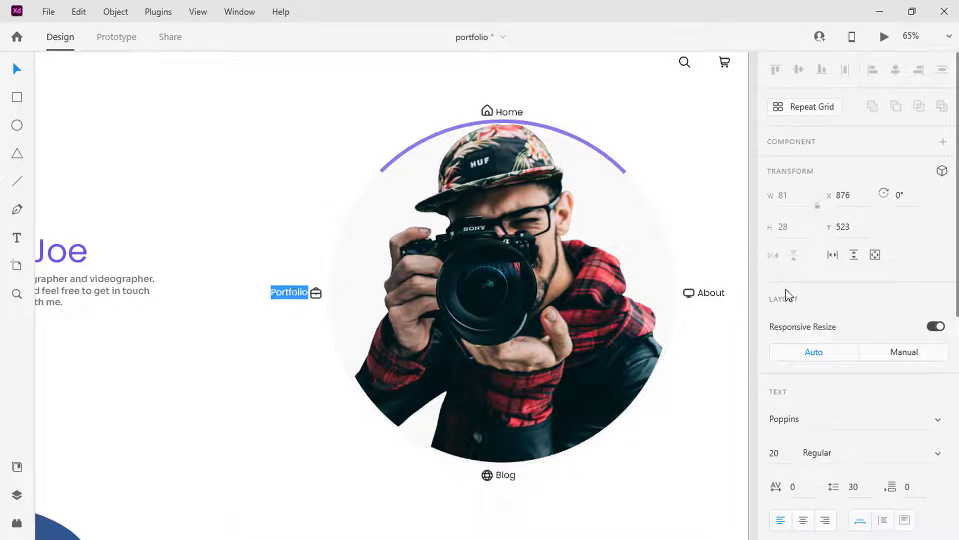
scroll(789, 295, "down", 4)
left_click_drag(910, 409, 772, 410)
left_click_drag(910, 468, 772, 469)
Set the opacity of the Blog text label below the photo to 0%.
left_click(505, 475)
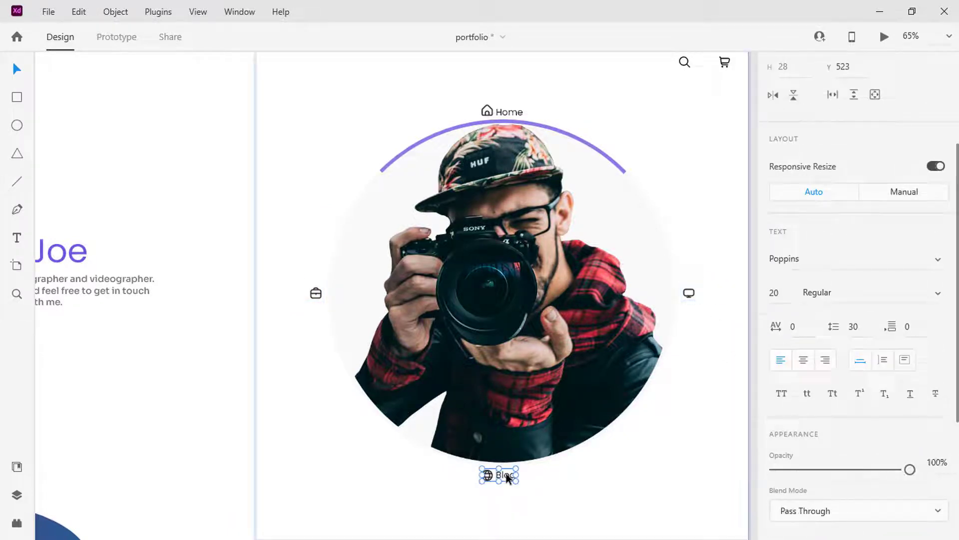
double_click(506, 475)
left_click_drag(909, 468, 695, 469)
left_click(612, 489)
scroll(612, 489, "down", 5)
scroll(612, 490, "down", 2)
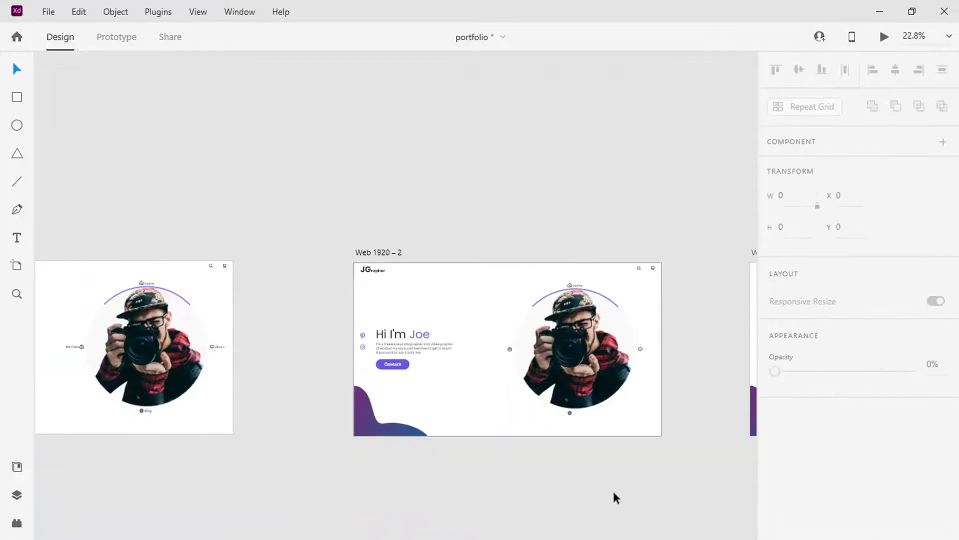
Duplicate the Web 1920 – 3 artboard and move the copy further right to leave a gap between them.
scroll(613, 489, "left", 3)
scroll(614, 493, "right", 2)
left_click(421, 253)
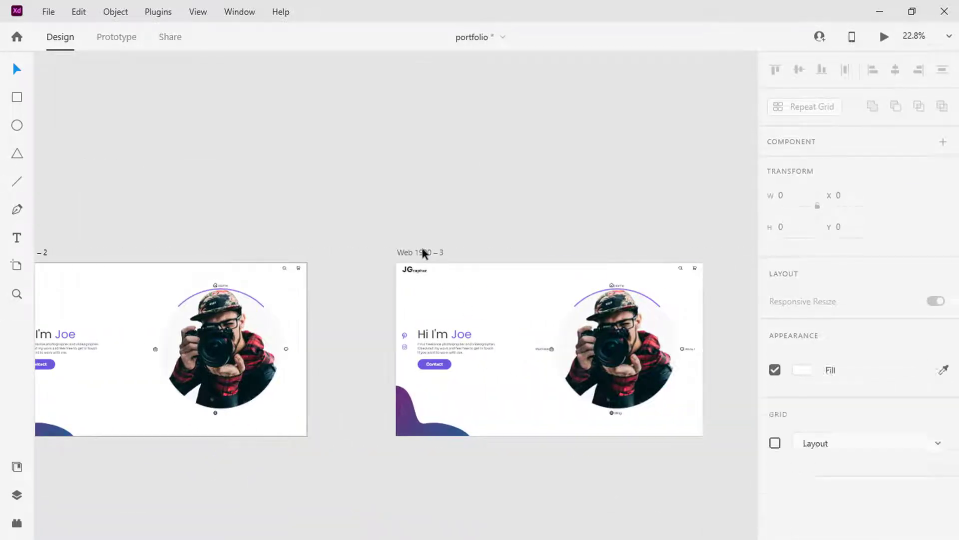
key("ctrl+d")
scroll(422, 249, "right", 5)
left_click_drag(298, 202, 351, 202)
scroll(352, 201, "left", 5)
Set the opacity of the Home text label above the photo on the Web 1920 – 3 artboard to 0%.
scroll(247, 251, "up", 6)
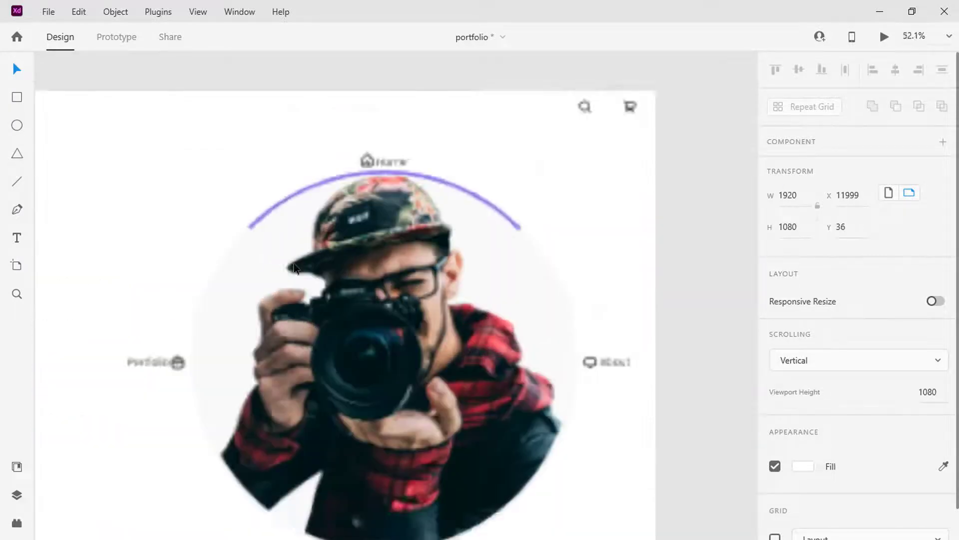
scroll(295, 268, "down", 3)
double_click(401, 76)
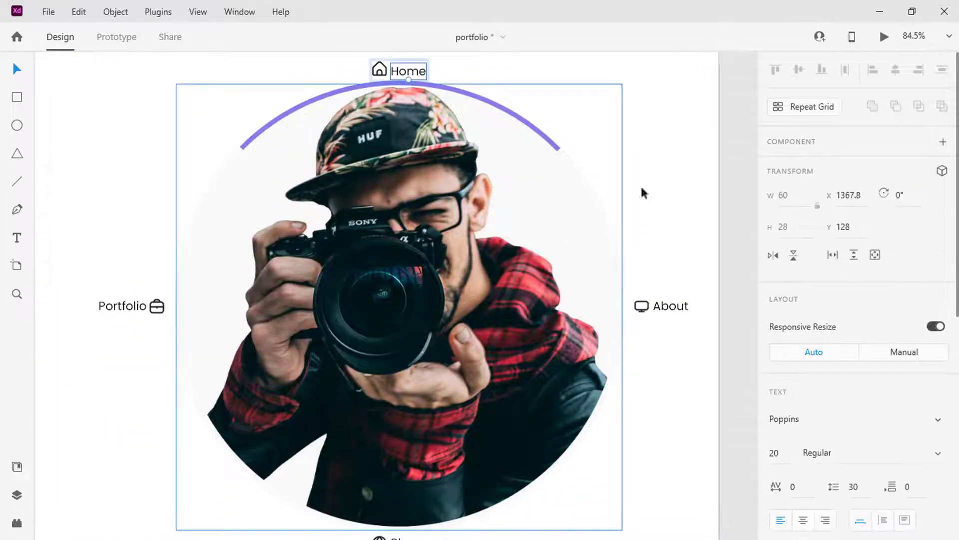
scroll(862, 299, "down", 6)
left_click(933, 256)
type("0")
key("Return")
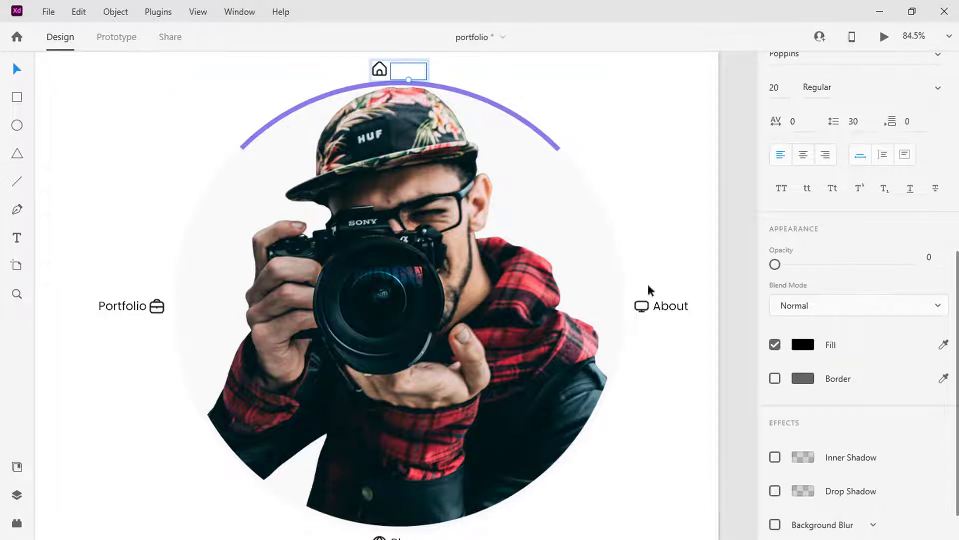
Set the opacity of the Portfolio and Blog text labels on the Web 1920 – 3 artboard to 0%, keeping their icons.
double_click(126, 307)
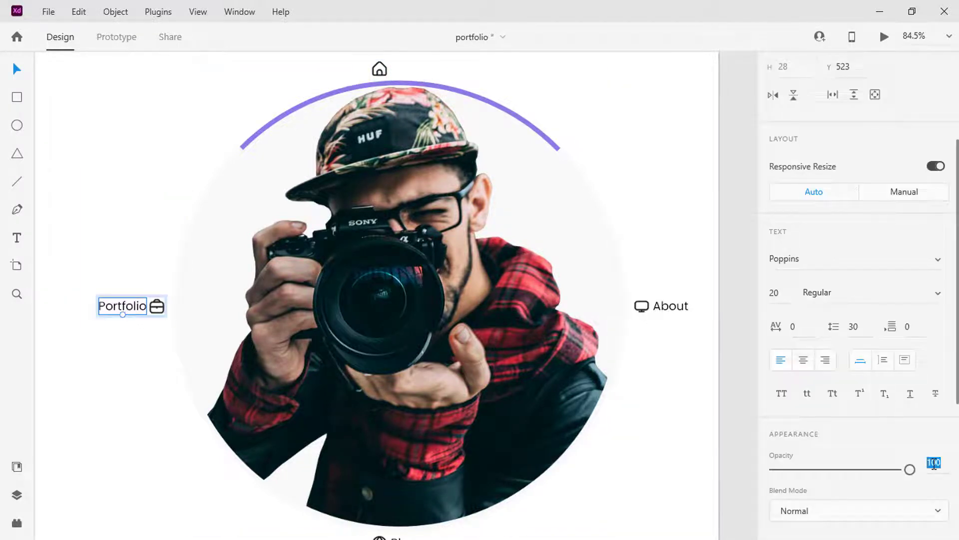
type("0")
key("Return")
scroll(407, 495, "down", 2)
double_click(409, 499)
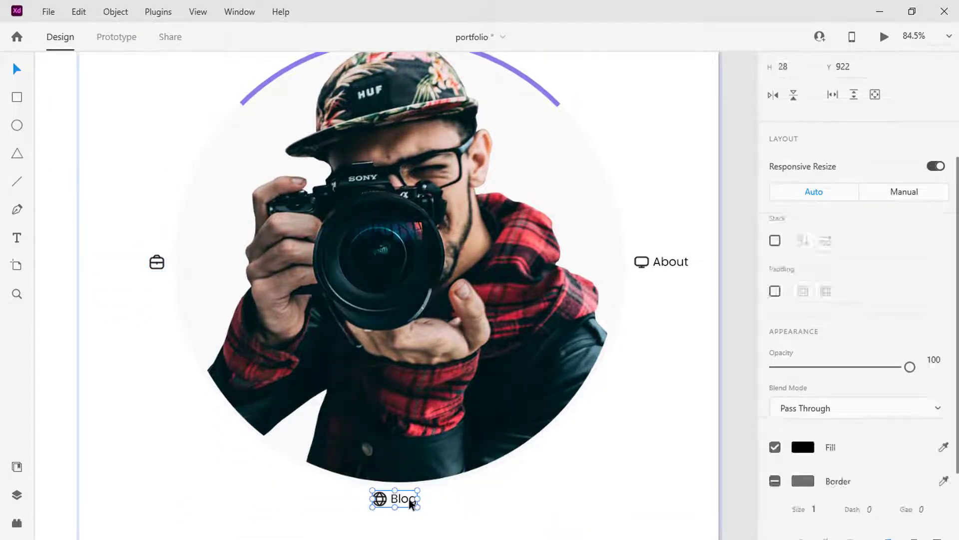
double_click(408, 498)
left_click(934, 461)
type("0")
key("Return")
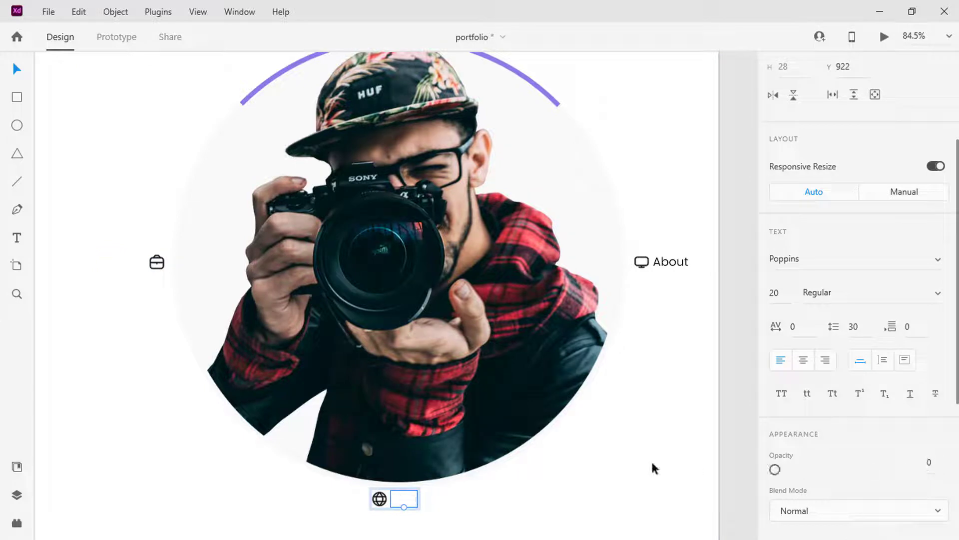
scroll(652, 459, "down", 2)
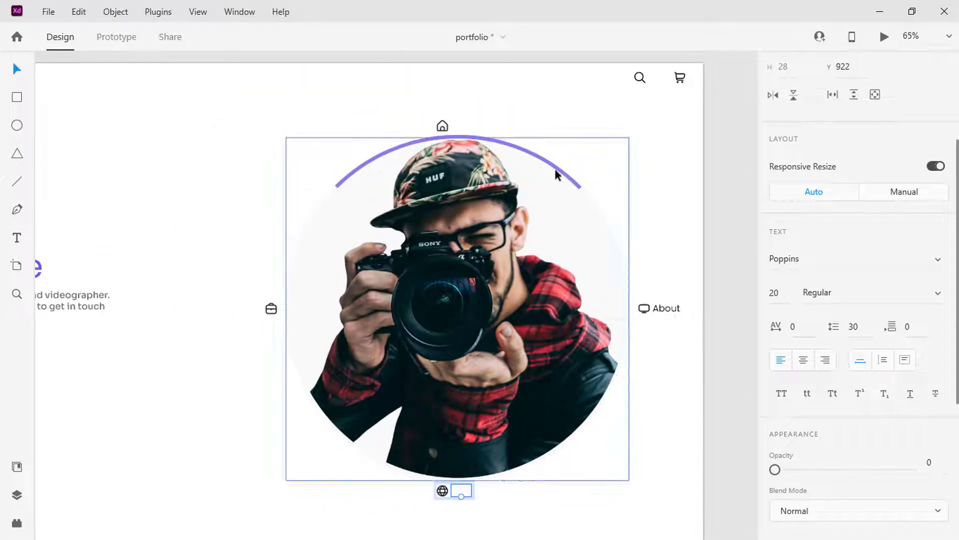
Select the Ellipse 4 ring behind the photo and set its rotation to 45° so the purple arc faces About.
left_click(610, 395)
left_click(17, 494)
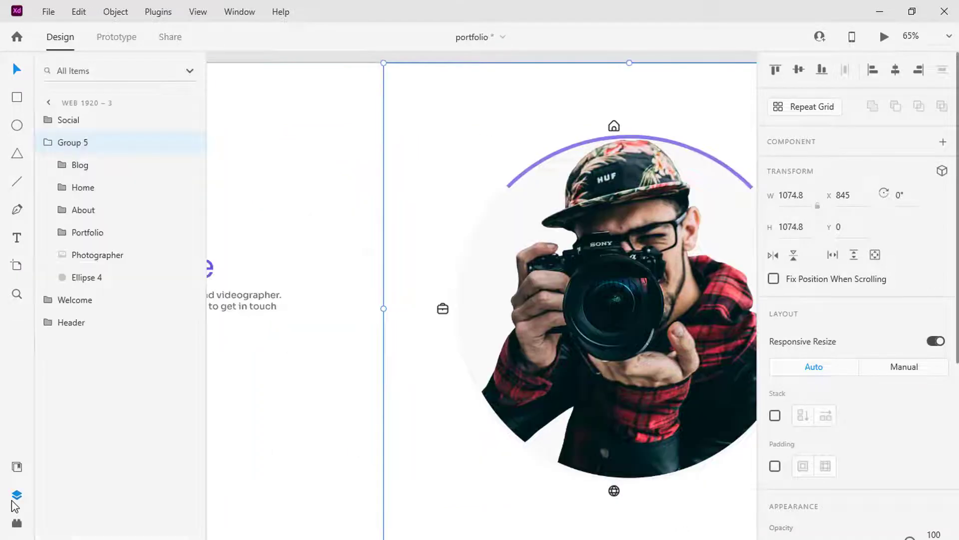
left_click(85, 278)
left_click(17, 495)
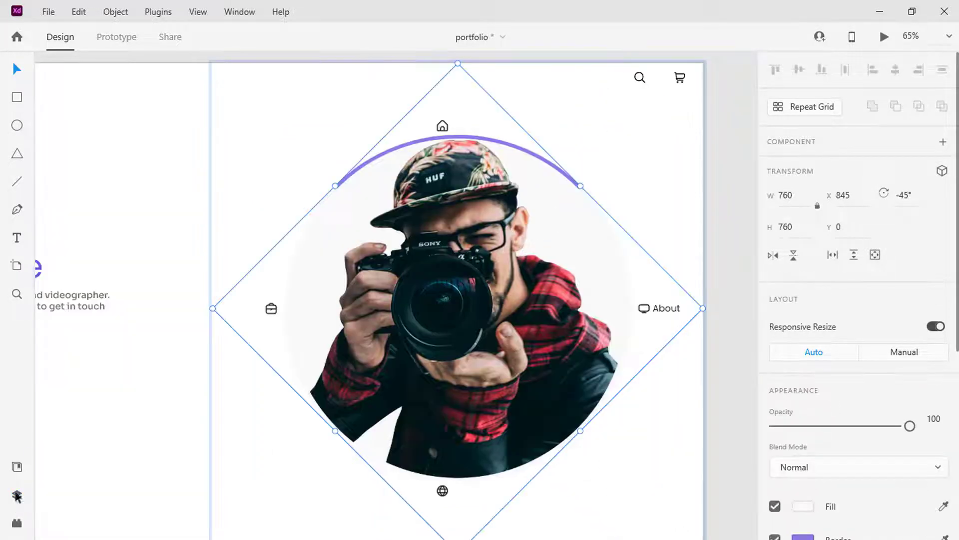
left_click(902, 195)
type("45")
key("Return")
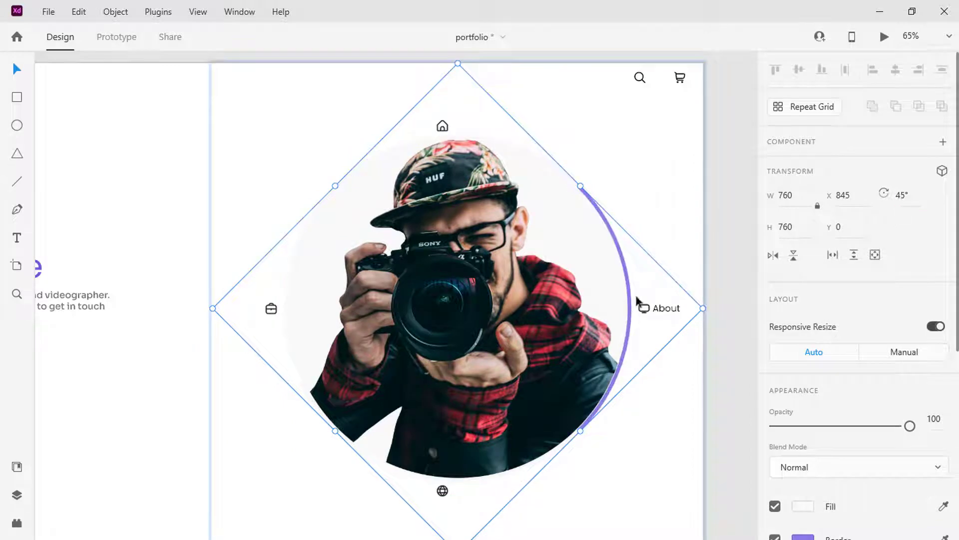
Delete the greeting block, social icons and purple-blue blob from the Web 1920 – 3 artboard.
left_click(674, 450)
scroll(550, 398, "left", 7)
scroll(318, 283, "down", 1)
left_click(326, 243)
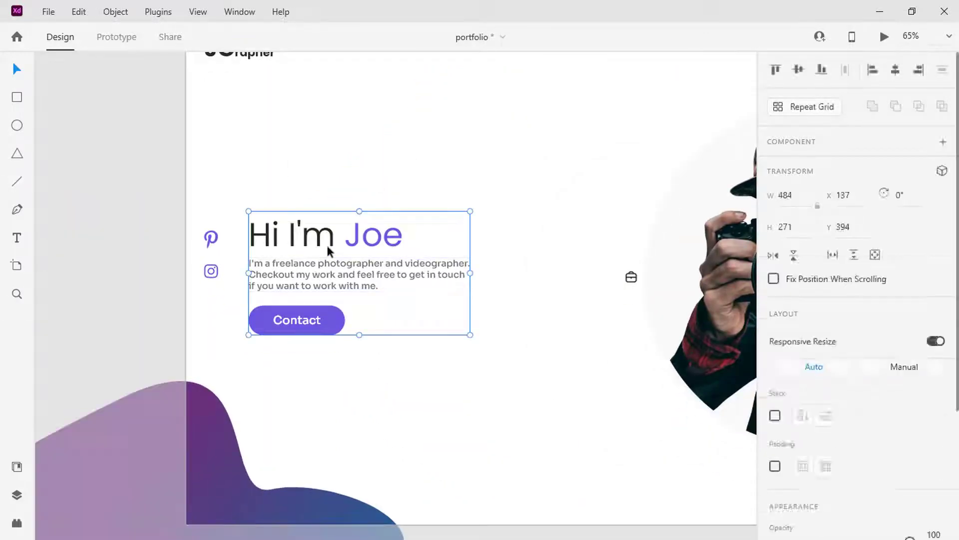
key("Delete")
scroll(392, 251, "up", 1)
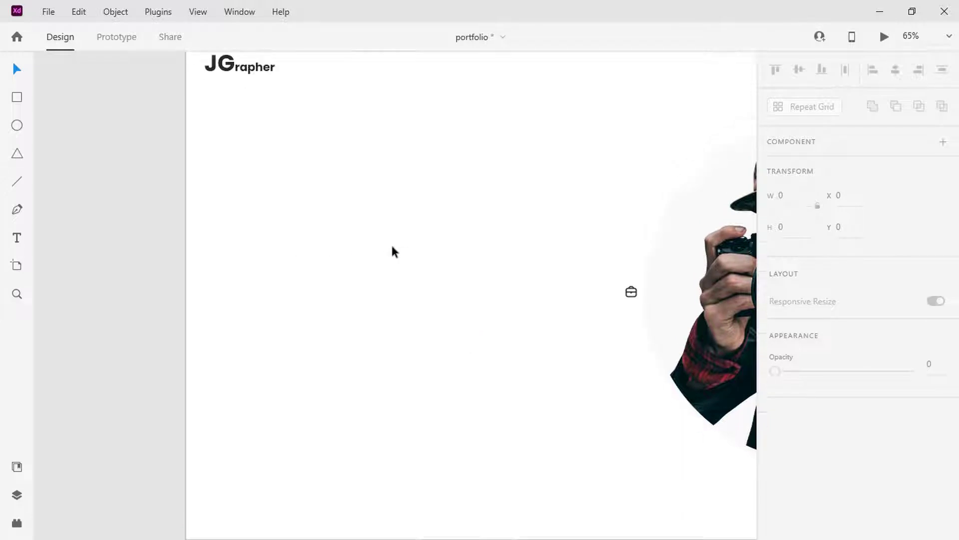
Paste the copied About heading and paragraph text into the empty area of the Web 1920 – 3 artboard.
right_click(391, 243)
left_click(421, 259)
scroll(416, 263, "down", 1)
scroll(415, 263, "down", 5)
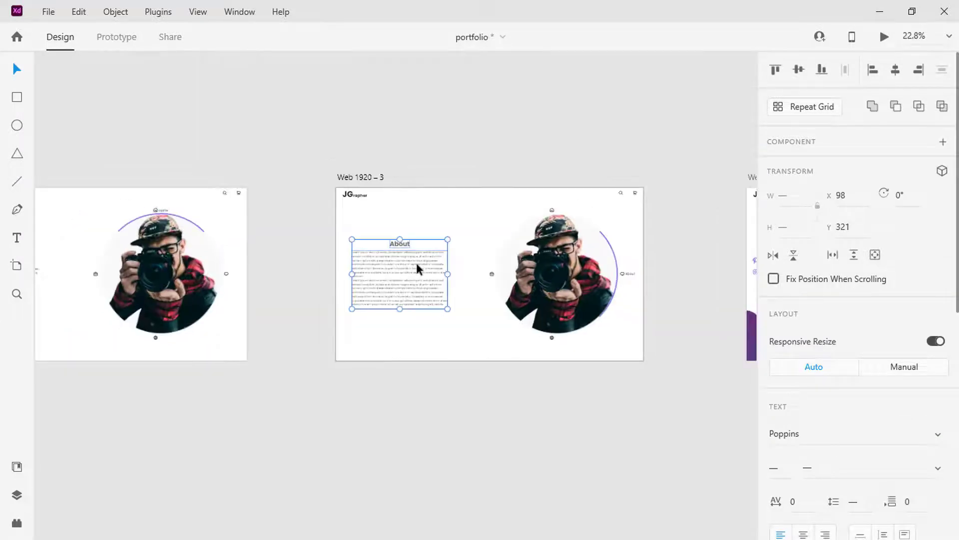
Duplicate the Web 1920 – 4 artboard and move the copy further right, away from the original.
scroll(416, 262, "right", 10)
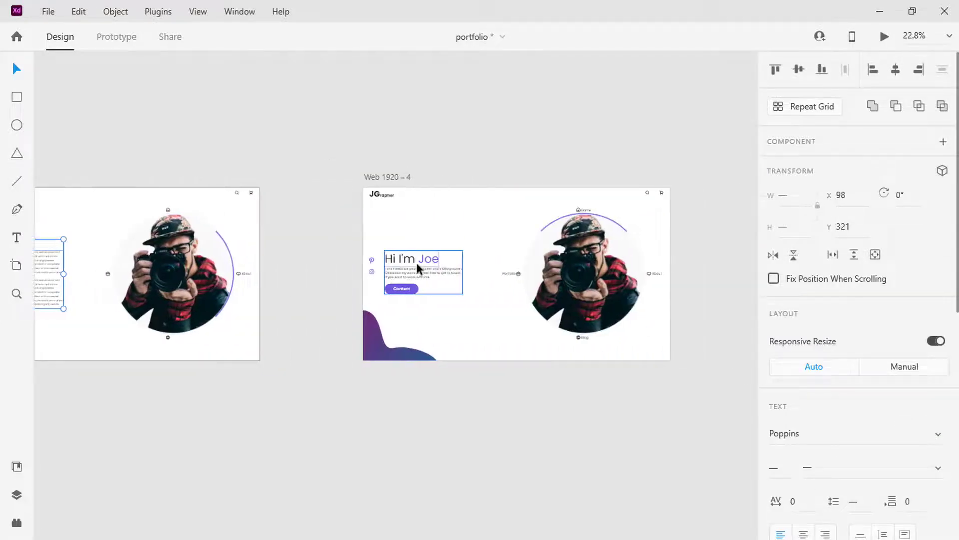
left_click(401, 176)
key("ctrl+d")
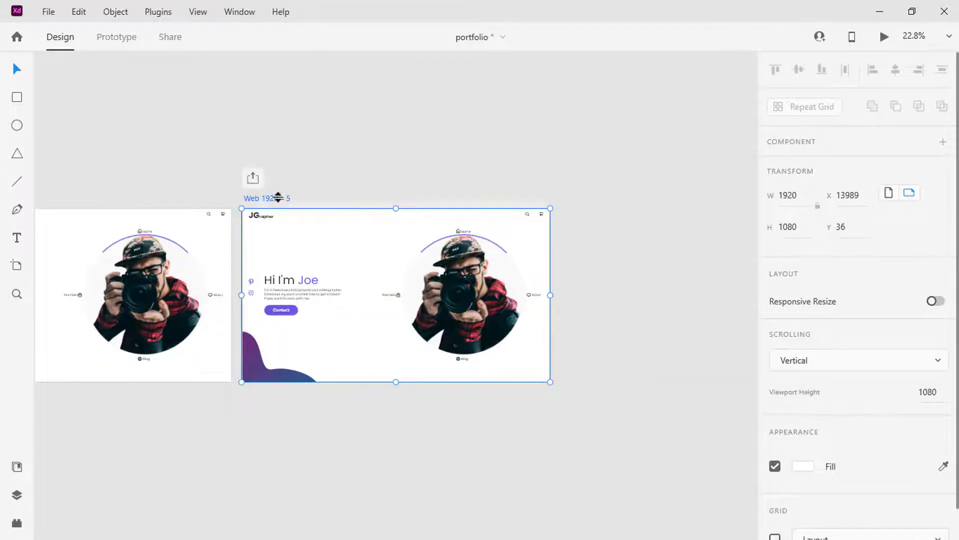
left_click_drag(279, 197, 325, 201)
scroll(181, 267, "left", 4)
scroll(178, 259, "left", 3)
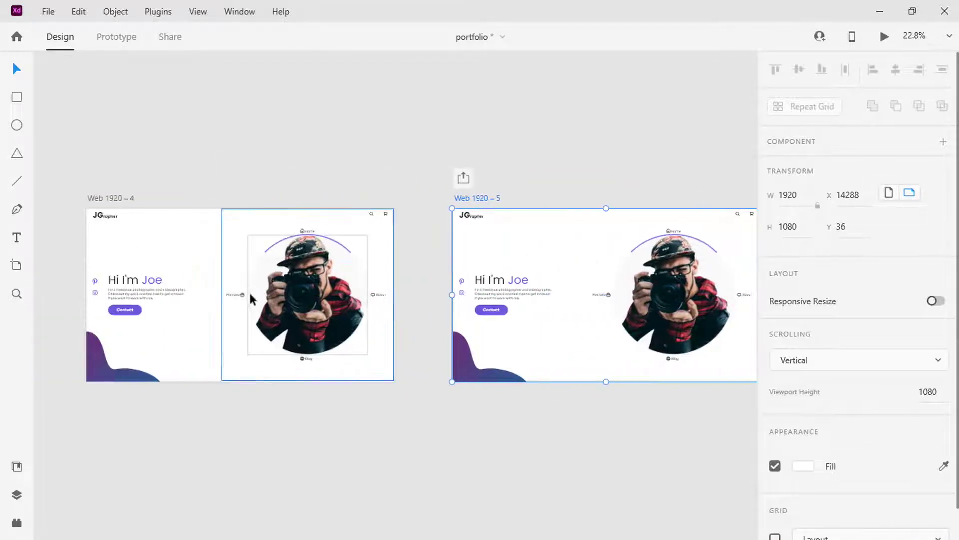
Set the opacity of the About text label beside the photo on the Web 1920 – 4 artboard to 0%.
scroll(246, 300, "up", 5)
scroll(256, 306, "down", 3)
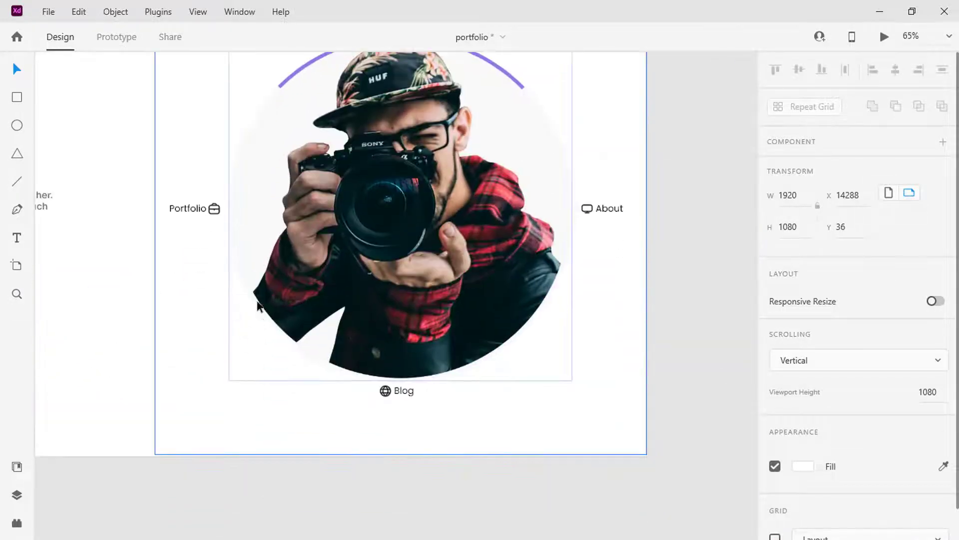
left_click(409, 390)
left_click(611, 210)
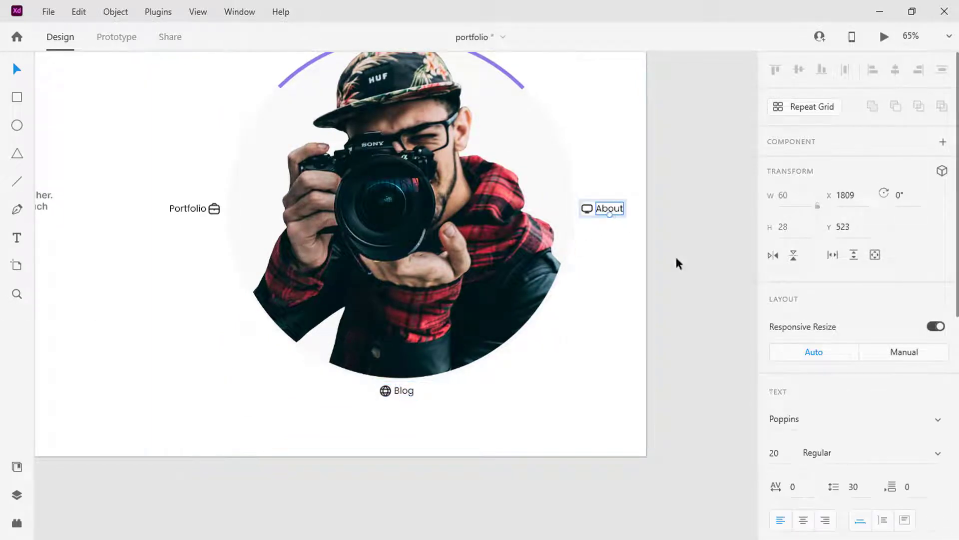
scroll(929, 260, "down", 5)
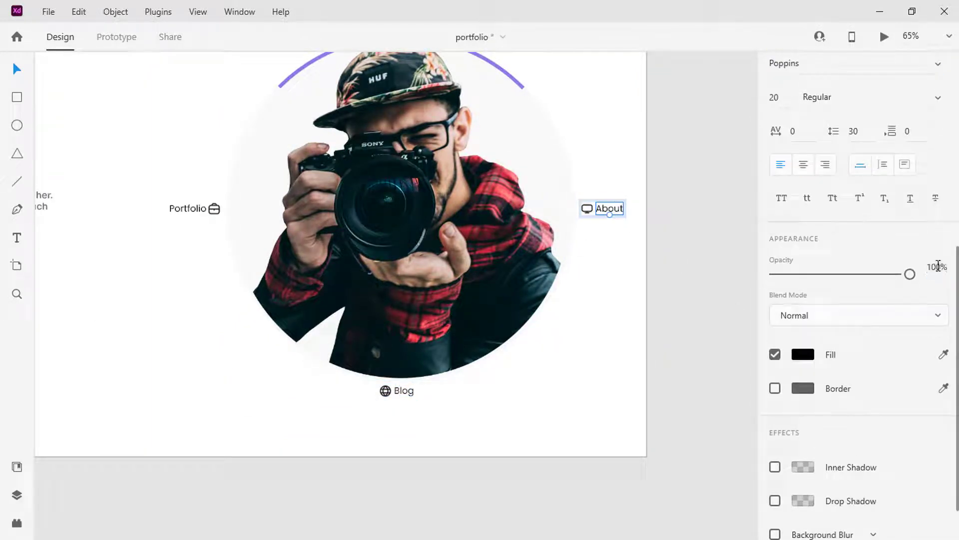
scroll(909, 260, "up", 5)
scroll(934, 225, "down", 5)
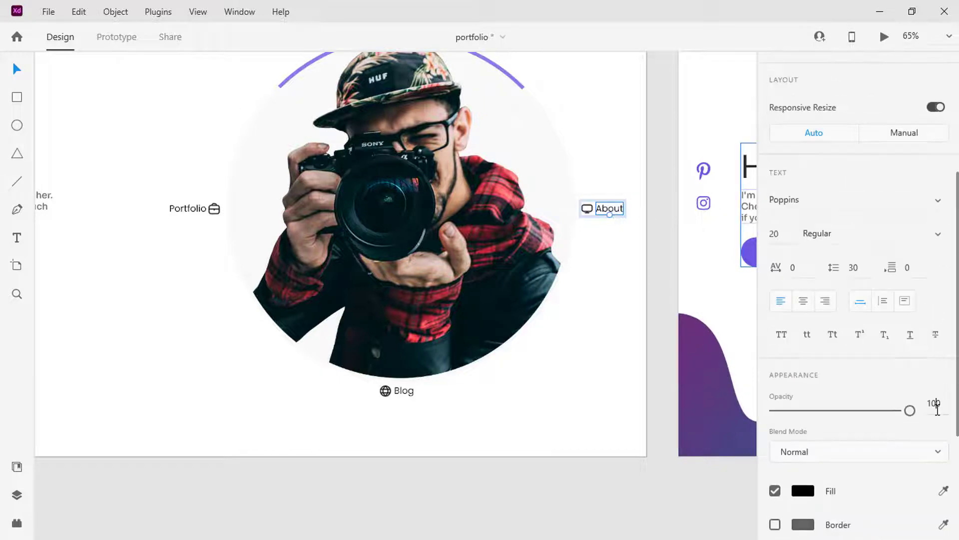
left_click(934, 404)
type("0")
key("Return")
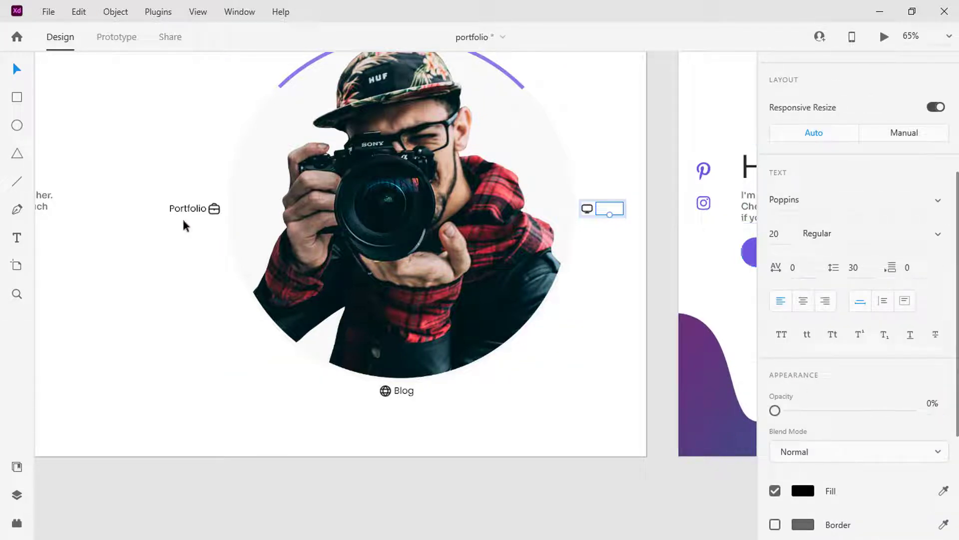
Set the opacity of the Portfolio text label on the Web 1920 – 4 artboard to 0%.
left_click(184, 209)
double_click(184, 209)
left_click(936, 462)
type("00")
key("Return")
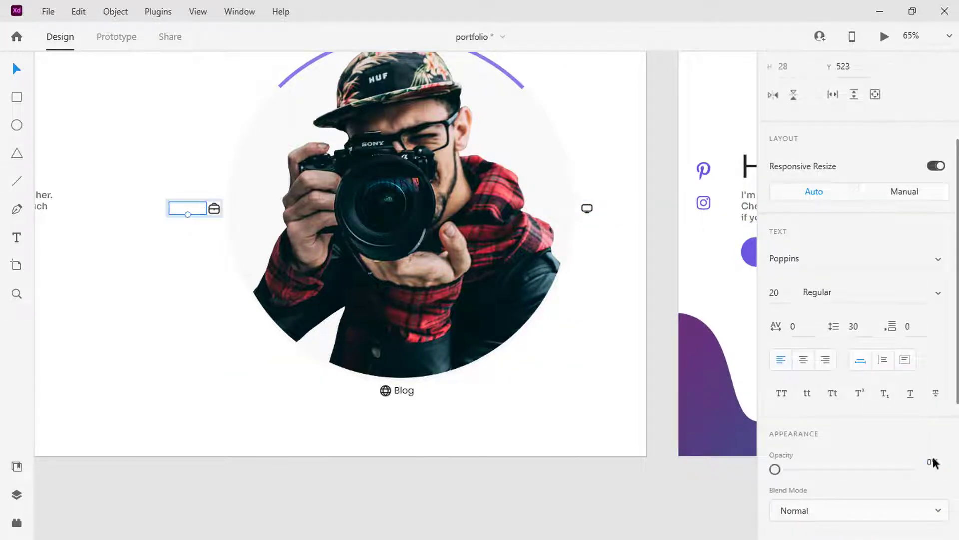
Set the opacity of the Home text label above the photo on the Web 1920 – 4 artboard to 0%.
scroll(400, 150, "up", 3)
left_click(407, 101)
double_click(407, 101)
scroll(902, 285, "down", 5)
left_click(934, 214)
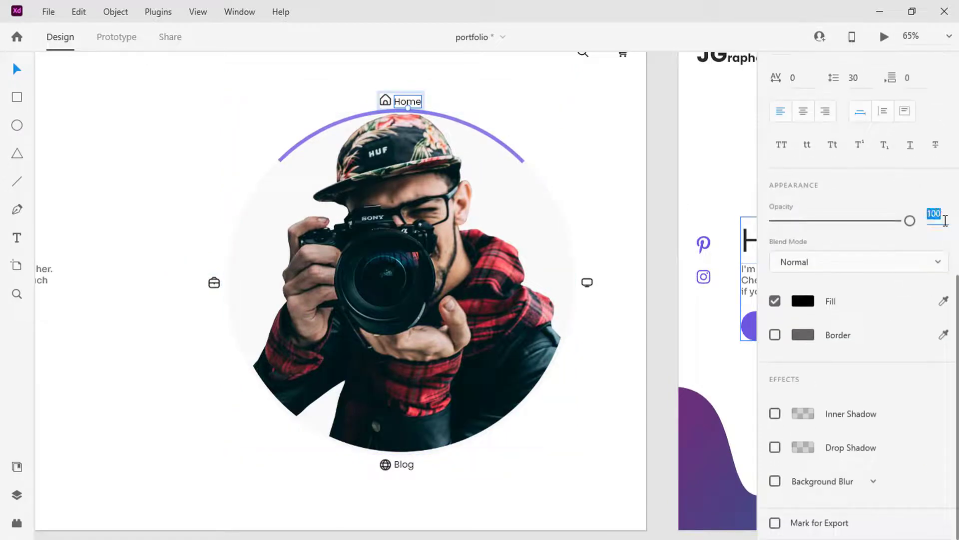
type("0")
key("Return")
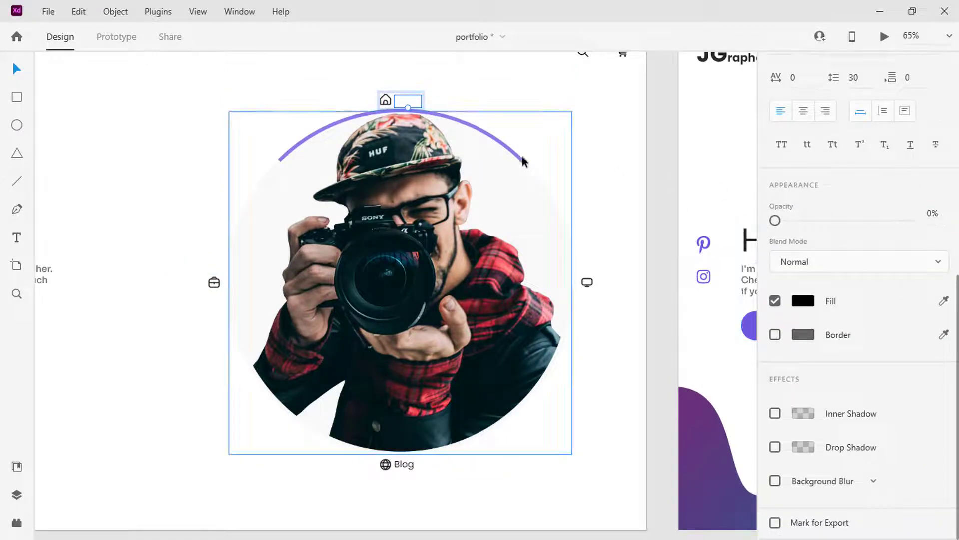
Set the rotation of the purple arc ring to 135° so the arc sits beside the Blog label.
left_click(505, 146)
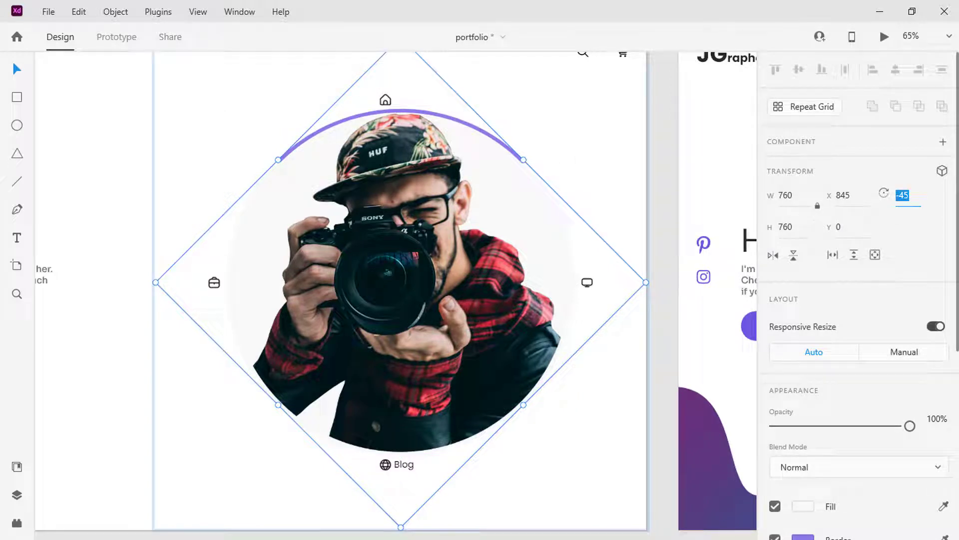
type("135")
key("Return")
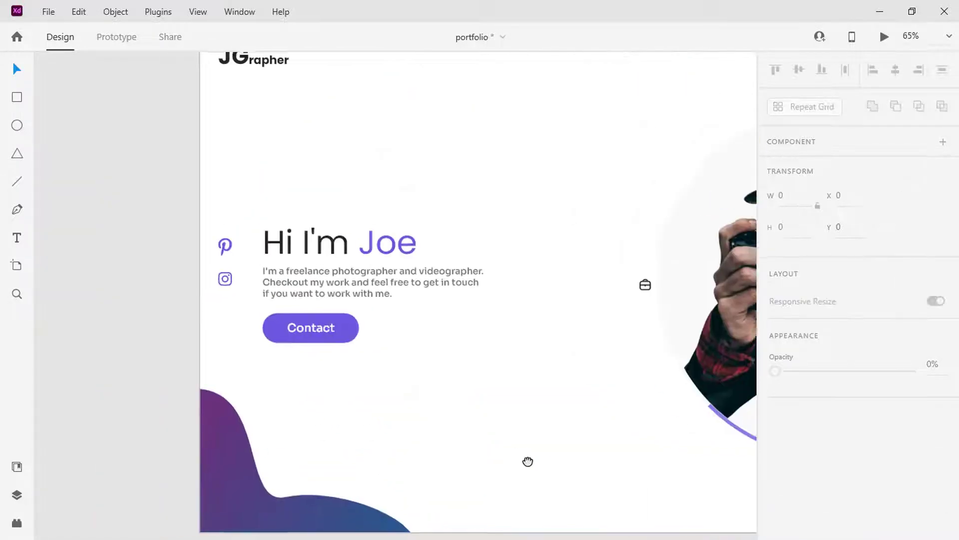
Replace the greeting block, social icons and blob on Web 1920 – 4 with the copied Blog heading, paragraphs and campfire photo.
right_click(289, 218)
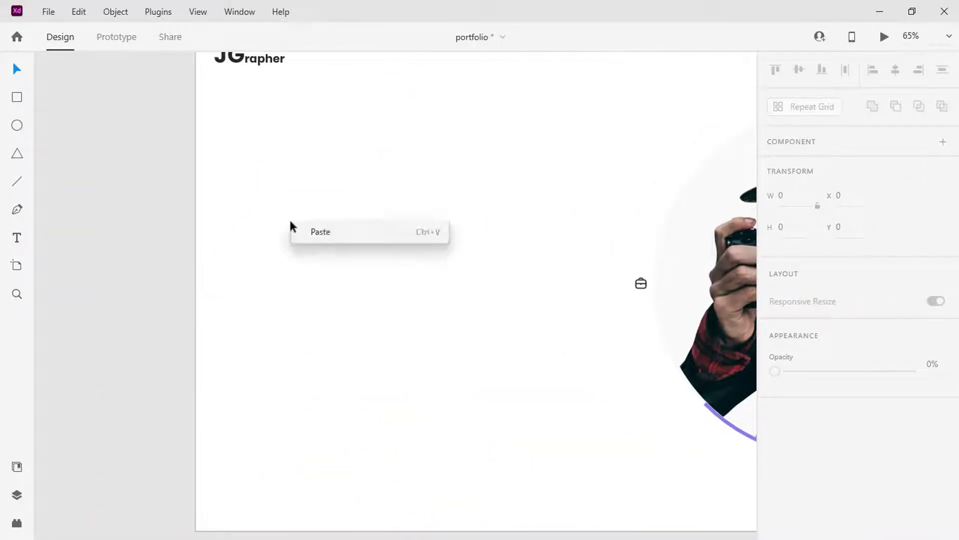
left_click(325, 231)
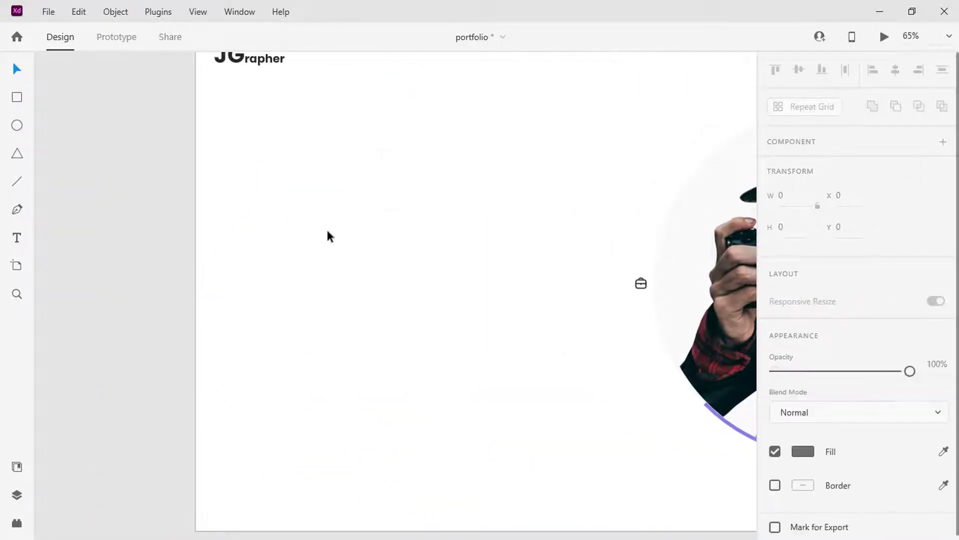
right_click(341, 343)
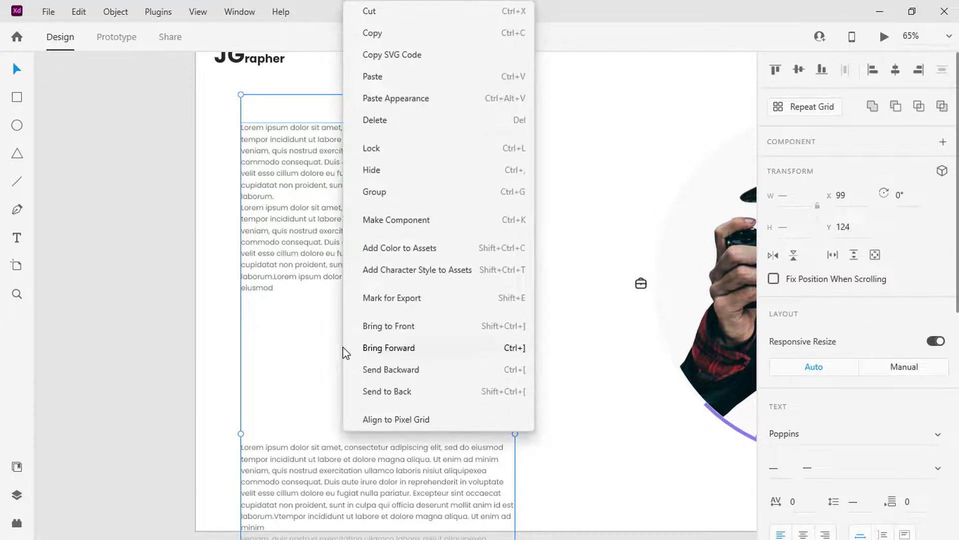
left_click(411, 80)
Turn the Blog heading, text and photo into a vertical scroll group 956 px high and preview its scrolling.
left_click(387, 253, "shift")
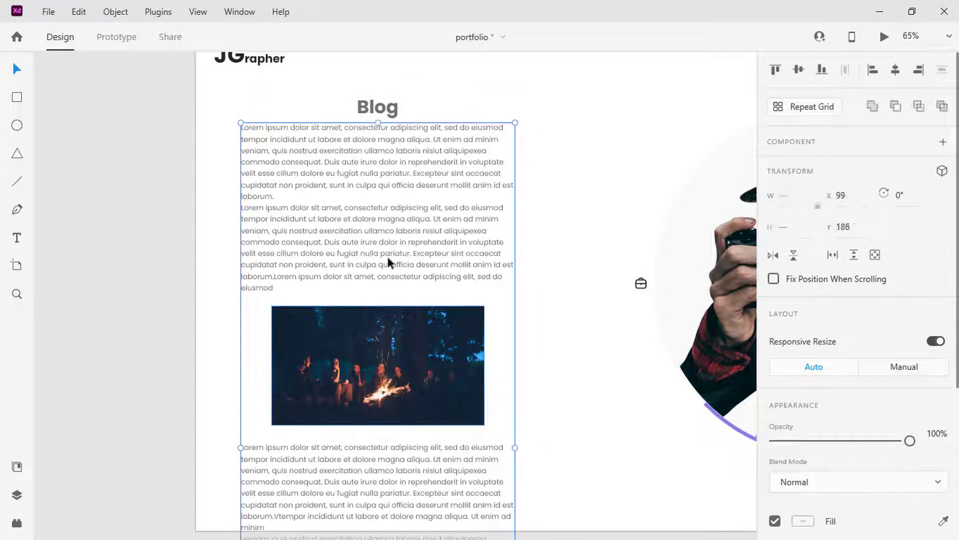
left_click(384, 108, "shift")
left_click(831, 255)
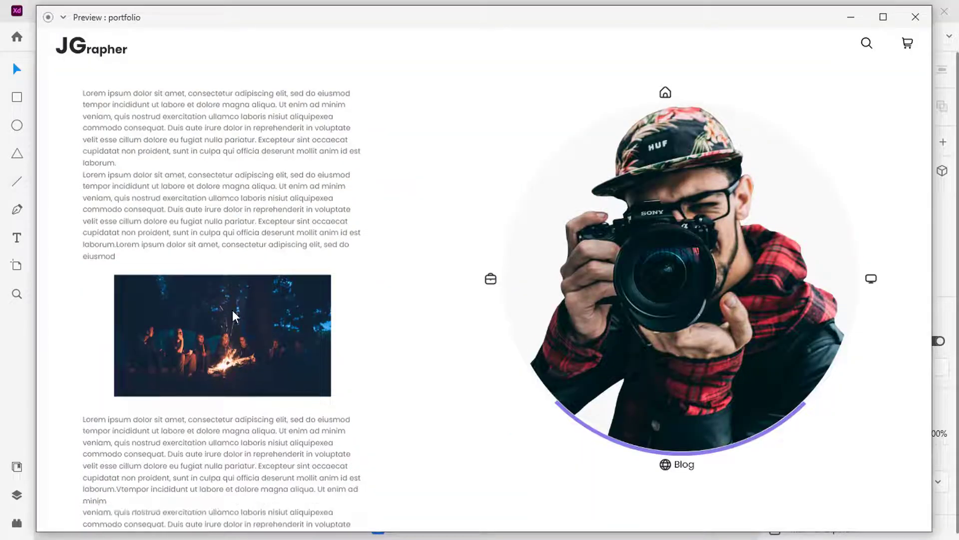
scroll(231, 315, "down", 4)
scroll(231, 330, "up", 4)
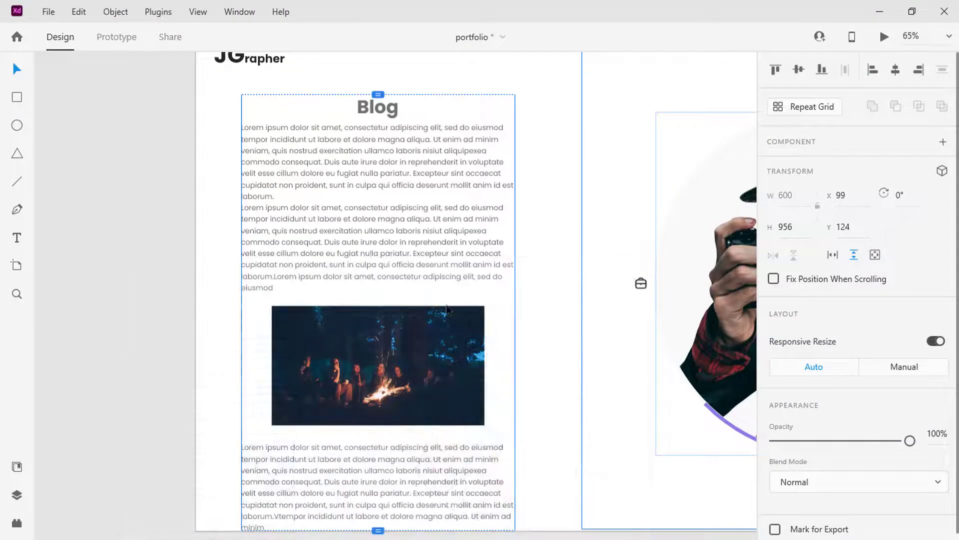
Move the Web 1920 – 5 artboard further right to widen the gap after the Blog artboard.
scroll(447, 308, "down", 5)
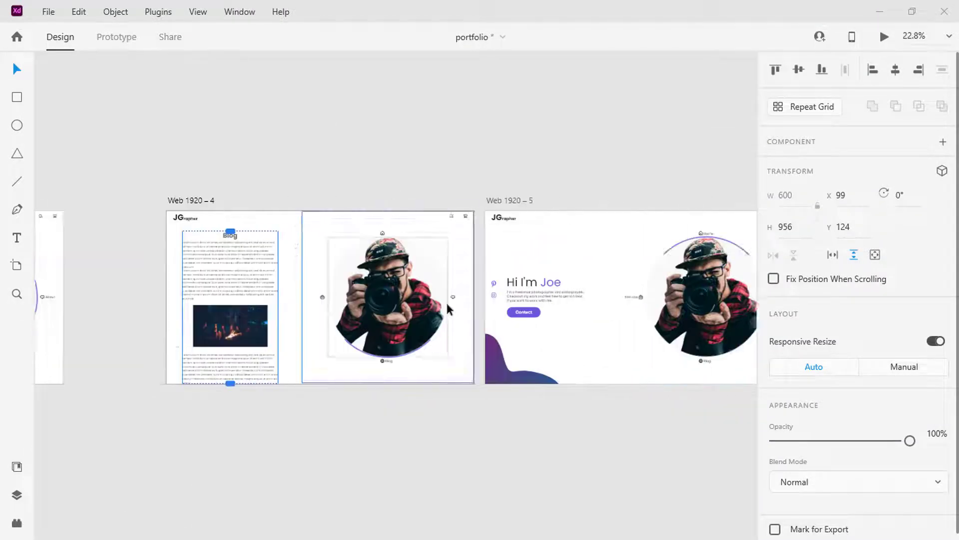
scroll(448, 299, "right", 5)
left_click_drag(300, 200, 361, 203)
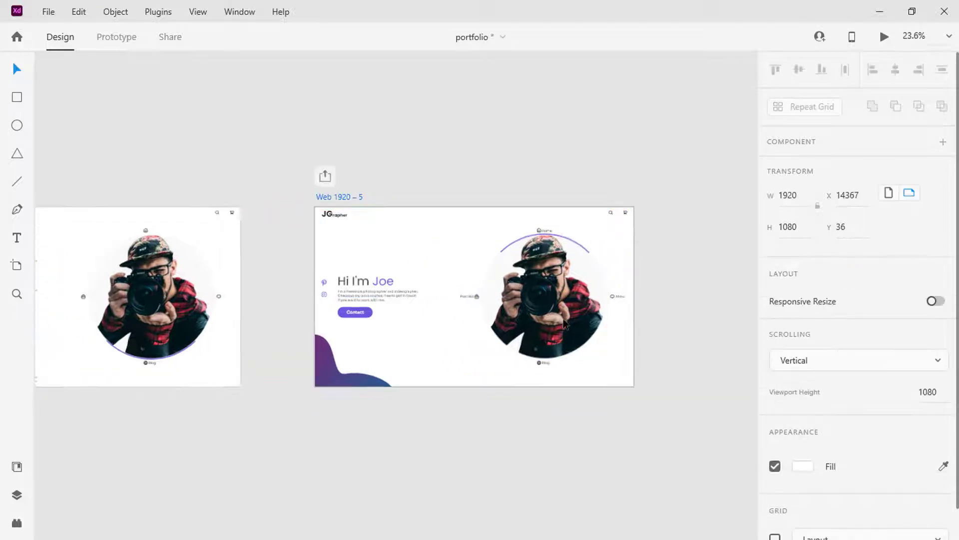
Delete the About, Home and Blog labels beside their icons on Web 1920 – 5, keeping only the Portfolio label.
scroll(574, 310, "up", 5)
left_click(720, 255)
double_click(720, 255)
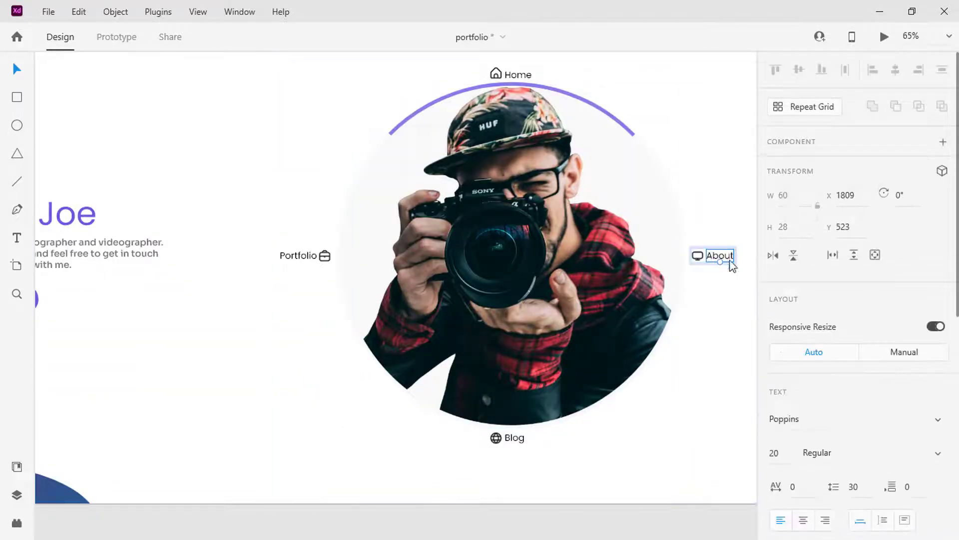
key("Delete")
left_click(518, 75)
key("Delete")
left_click(520, 441)
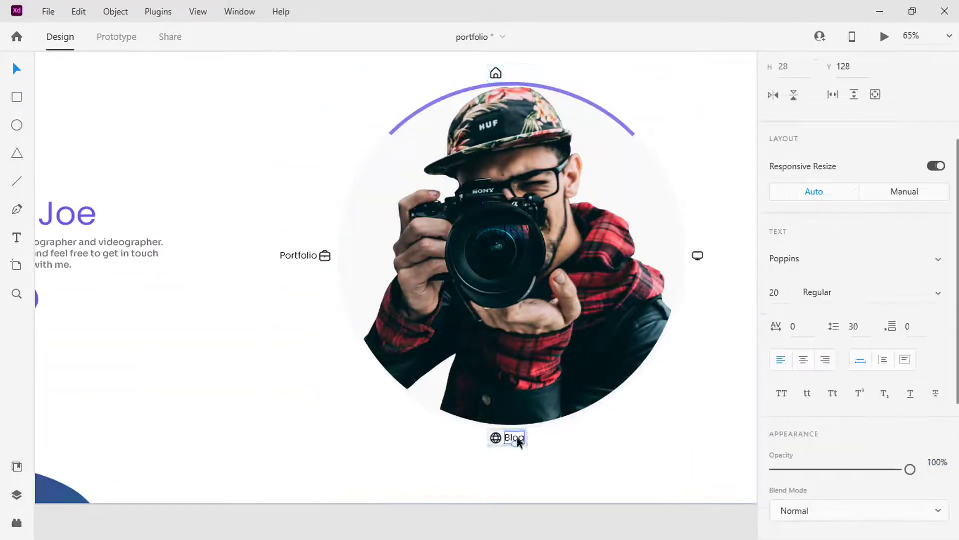
key("Delete")
Set the rotation of the purple arc ring on Web 1920 – 5 to 225° to place it beside the Portfolio label.
left_click(416, 113)
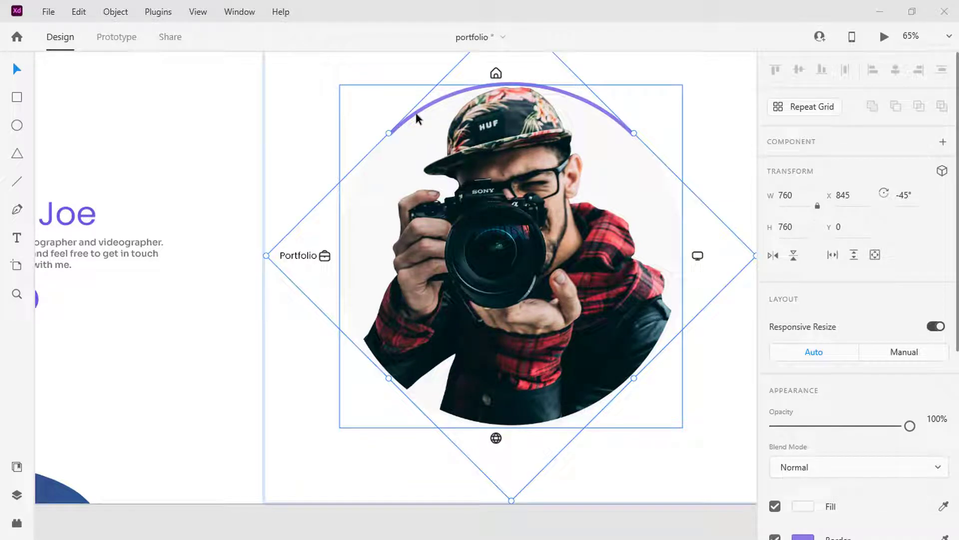
left_click(912, 199)
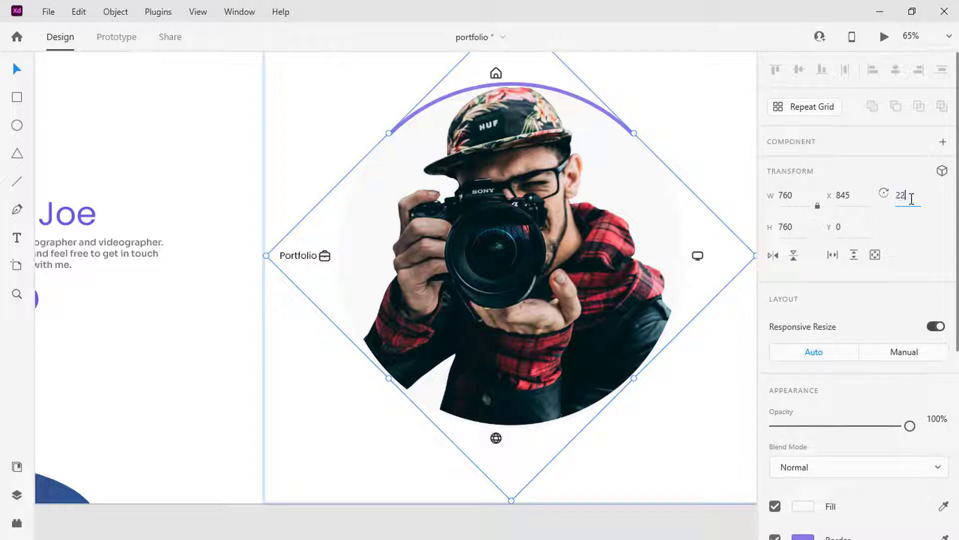
type("225")
key("Return")
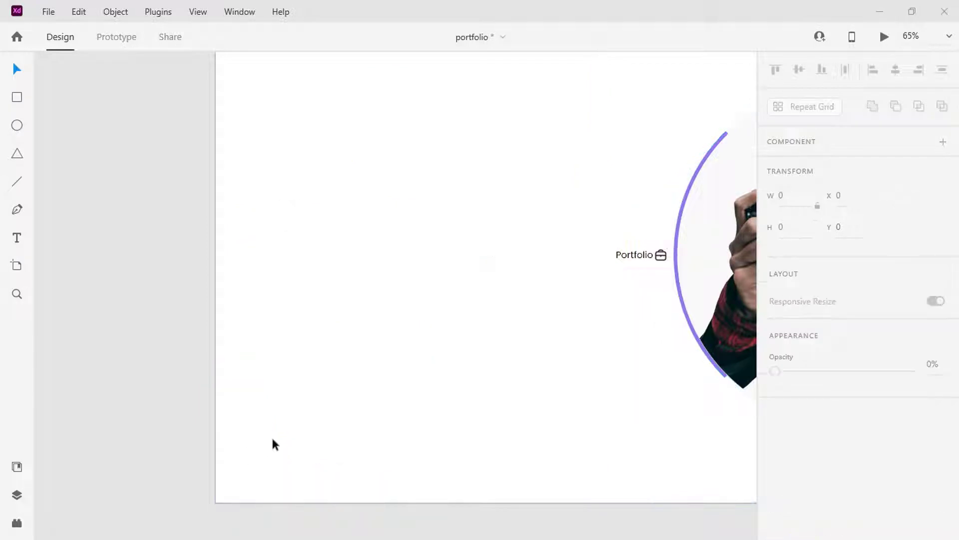
Draw a borderless rounded button about 155 × 53 px below the logo and fill it with the purple sampled from the arc.
scroll(271, 435, "up", 2)
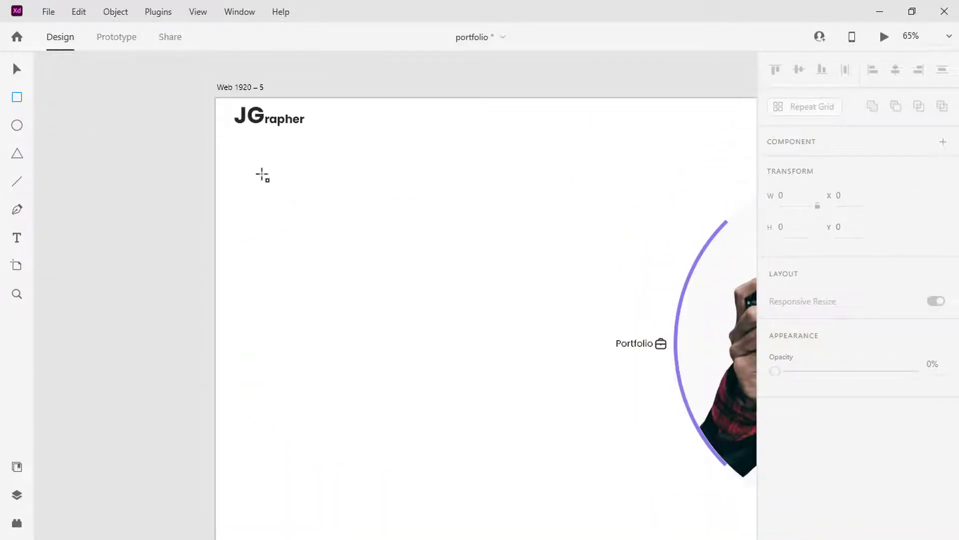
left_click_drag(260, 160, 331, 184)
scroll(813, 239, "down", 5)
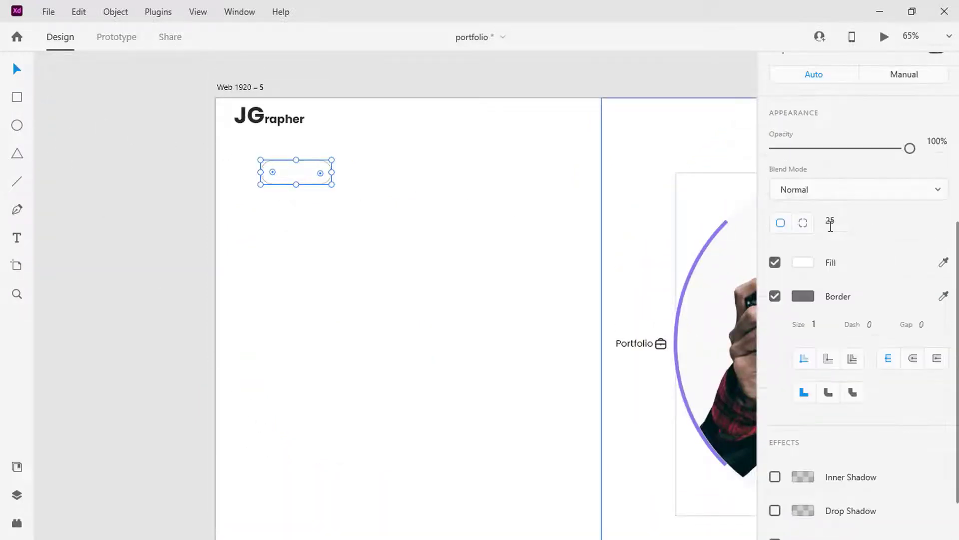
left_click(775, 296)
left_click(942, 301)
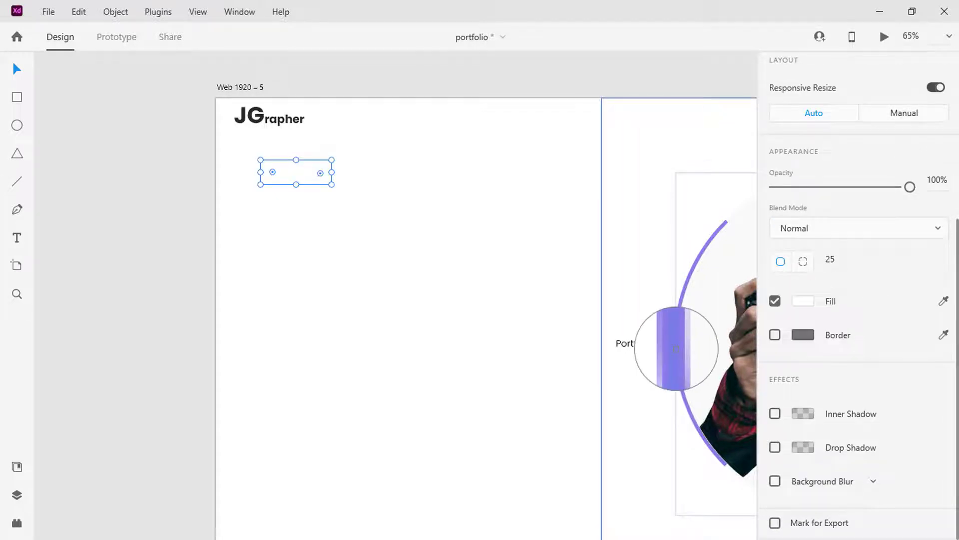
left_click(676, 343)
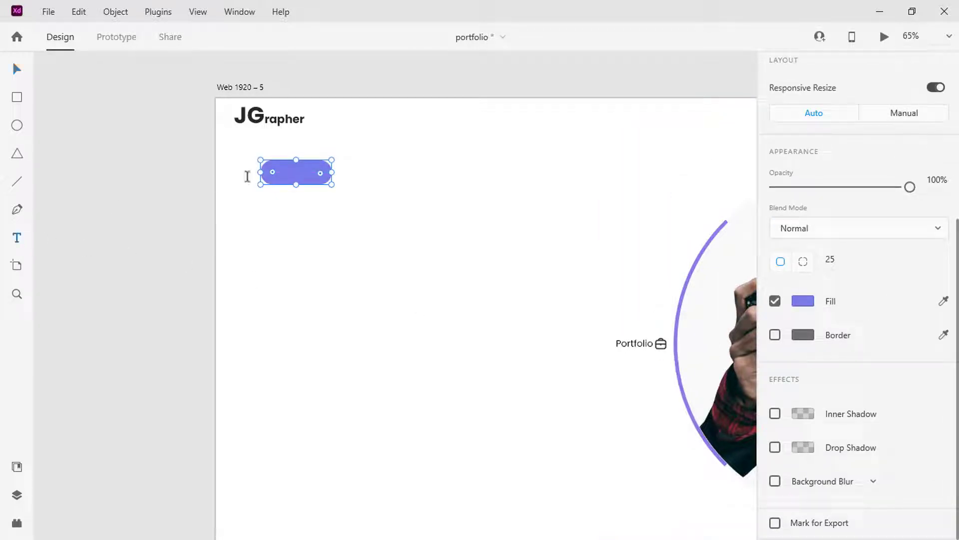
Add the label "Photos" in white Poppins Regular, size 20, and center it in the purple button.
left_click(280, 175)
type("Photos")
key("Escape")
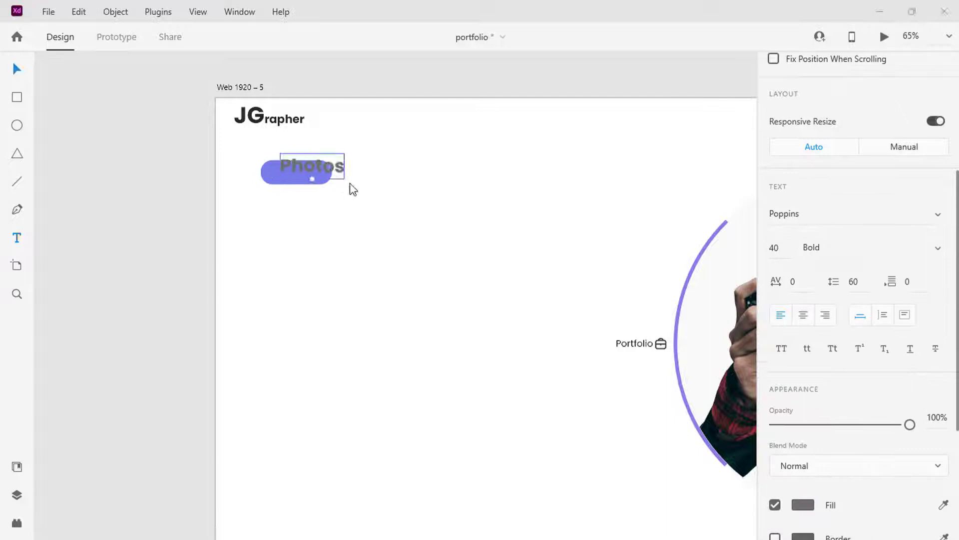
double_click(782, 253)
type("20")
key("Return")
left_click(939, 253)
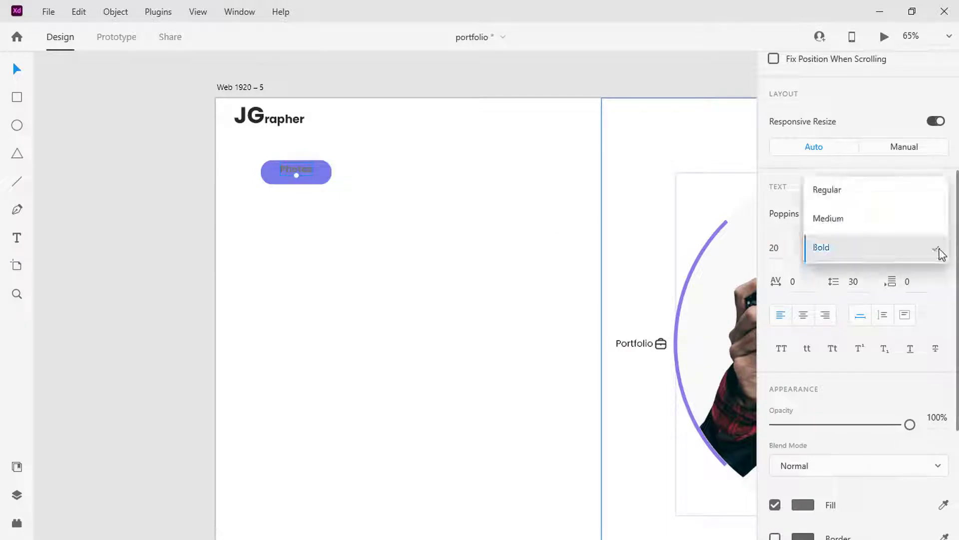
left_click(895, 198)
scroll(922, 312, "down", 4)
left_click(808, 304)
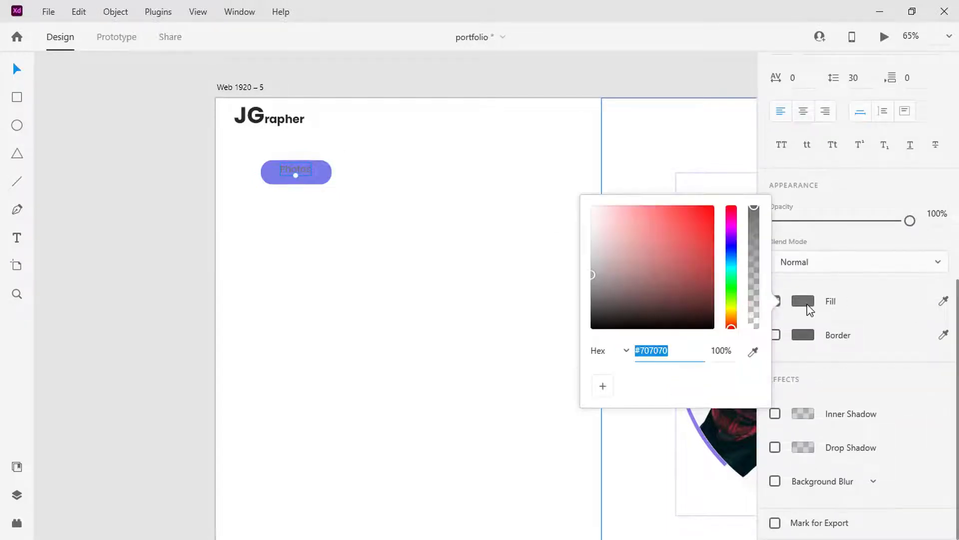
left_click_drag(597, 211, 583, 197)
left_click(522, 205)
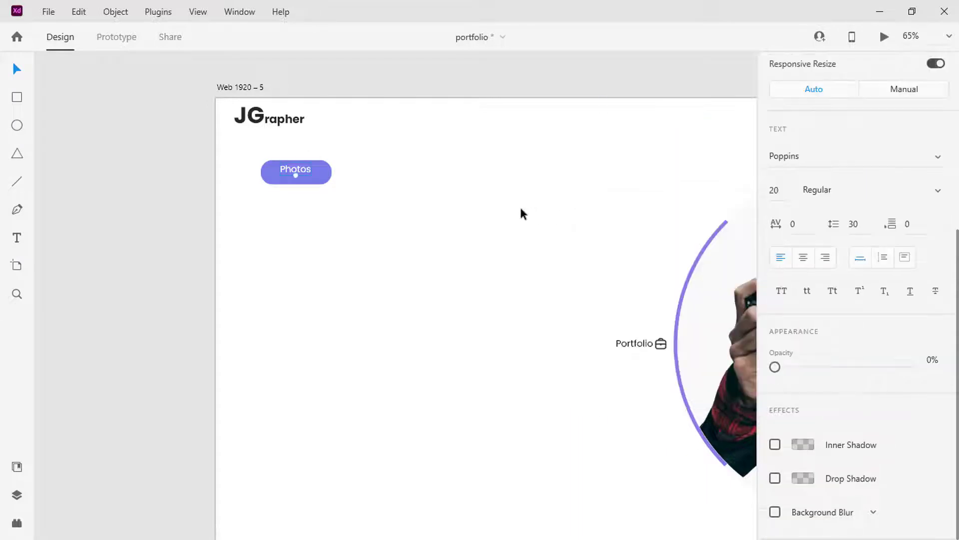
left_click(302, 171)
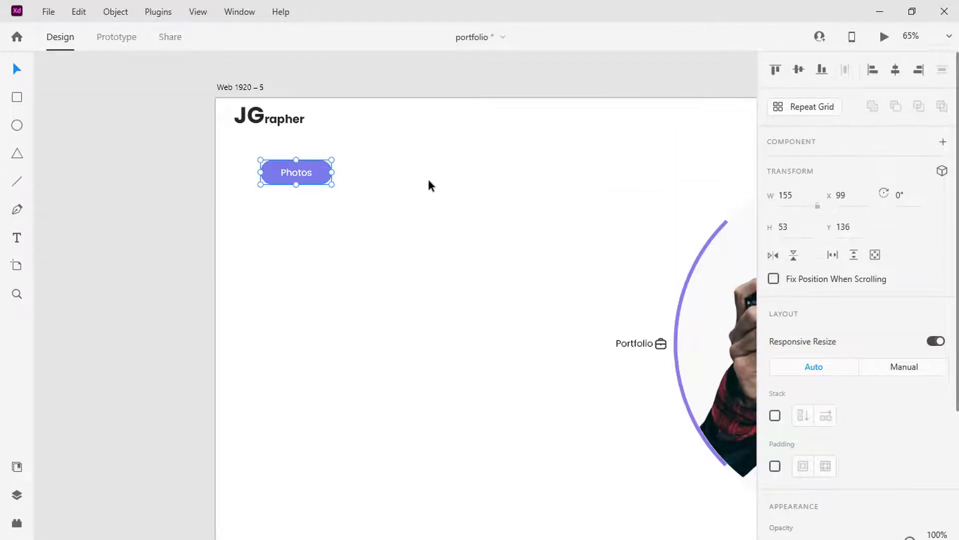
Duplicate the Photos button beside the original and relabel the copy "Videos".
left_click_drag(321, 179, 433, 179, "alt")
double_click(410, 176)
type("Vid")
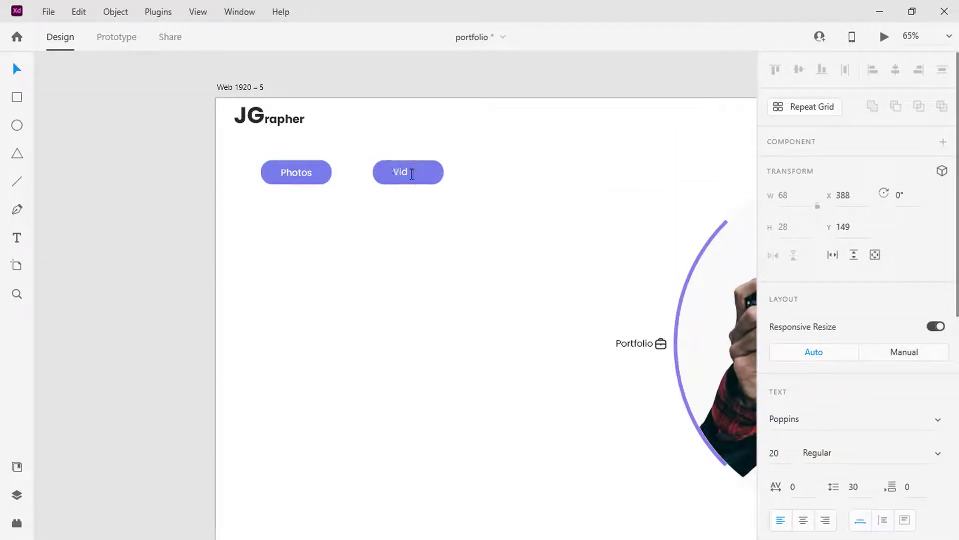
type("eos")
key("Escape")
Give the Videos button a purple border of size 2 and remove its fill.
scroll(904, 270, "down", 5)
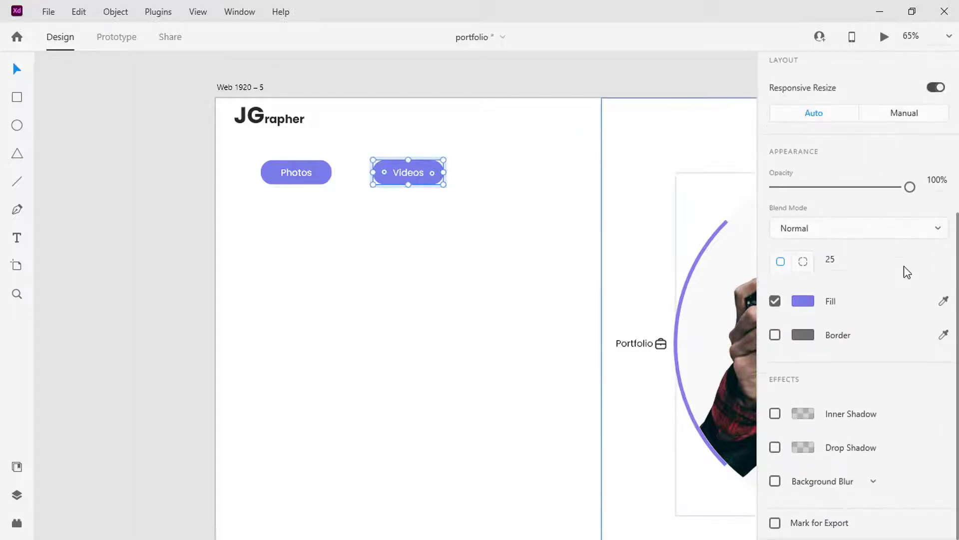
left_click(775, 335)
left_click(814, 363)
type("2")
key("Return")
left_click(944, 334)
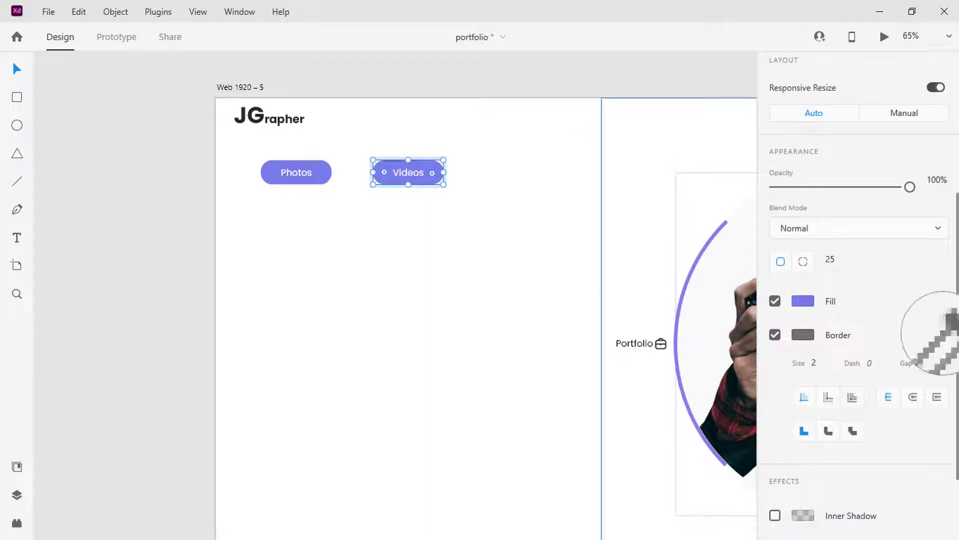
left_click(807, 300)
left_click(775, 301)
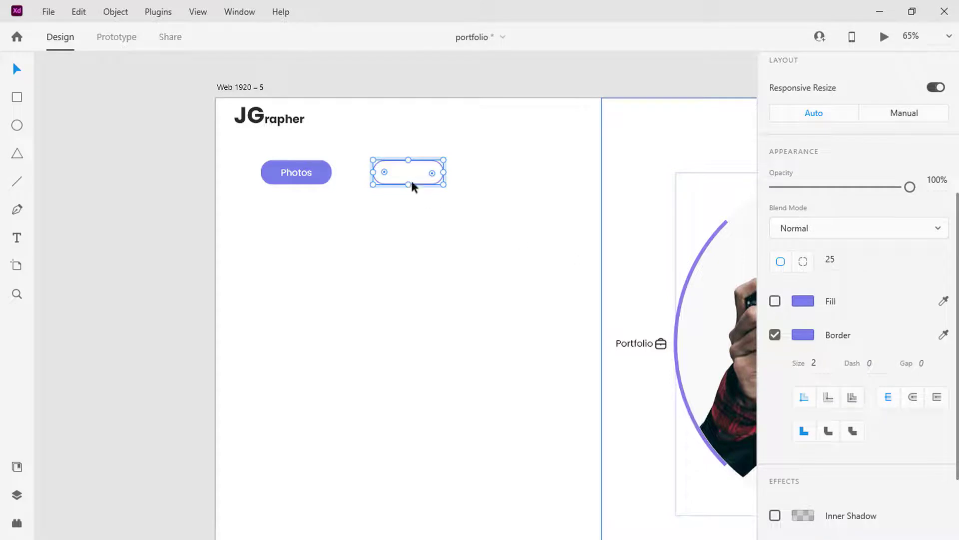
Change the Videos label's text color from white to black.
double_click(408, 173)
left_click(799, 504)
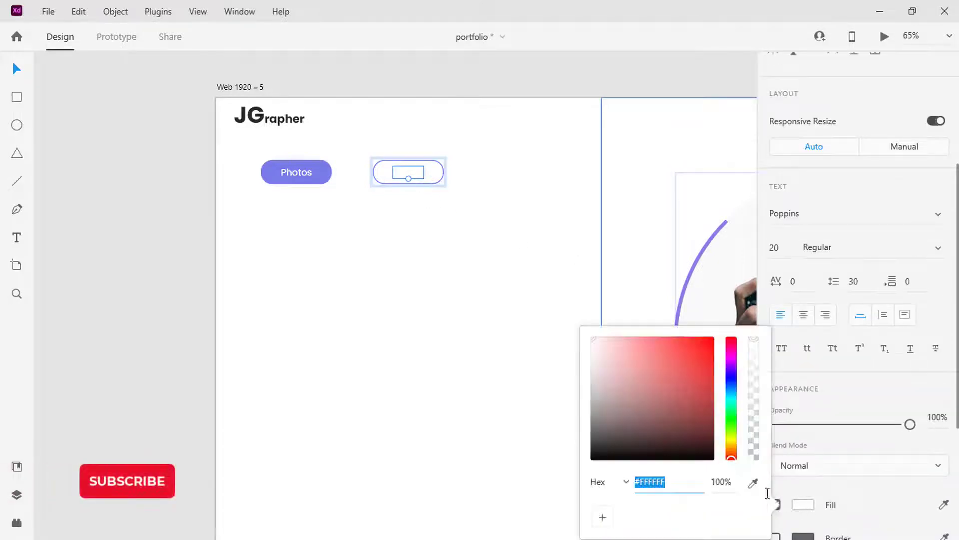
left_click_drag(615, 444, 593, 452)
left_click(470, 257)
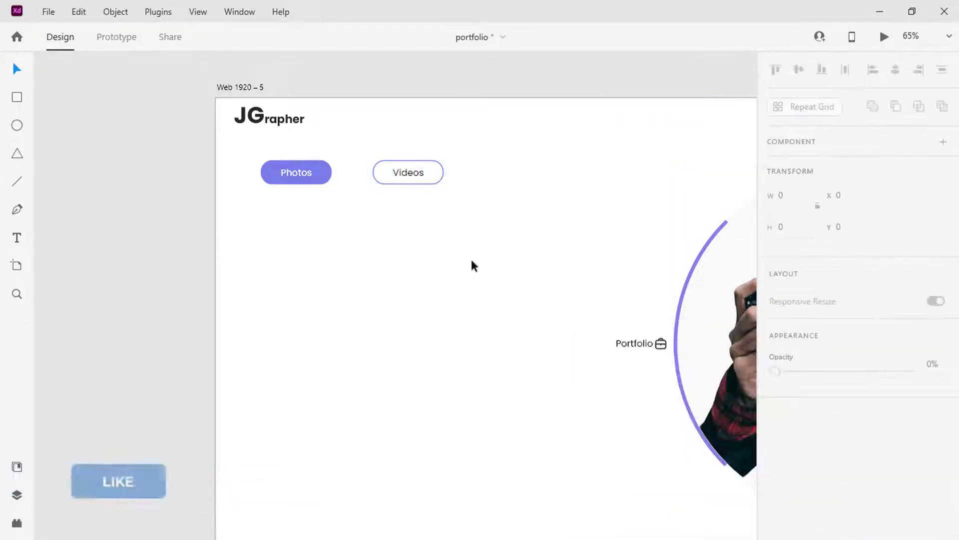
Place the children, gothic woman and neon gun photos from the document assets in a column below the buttons.
left_click(17, 467)
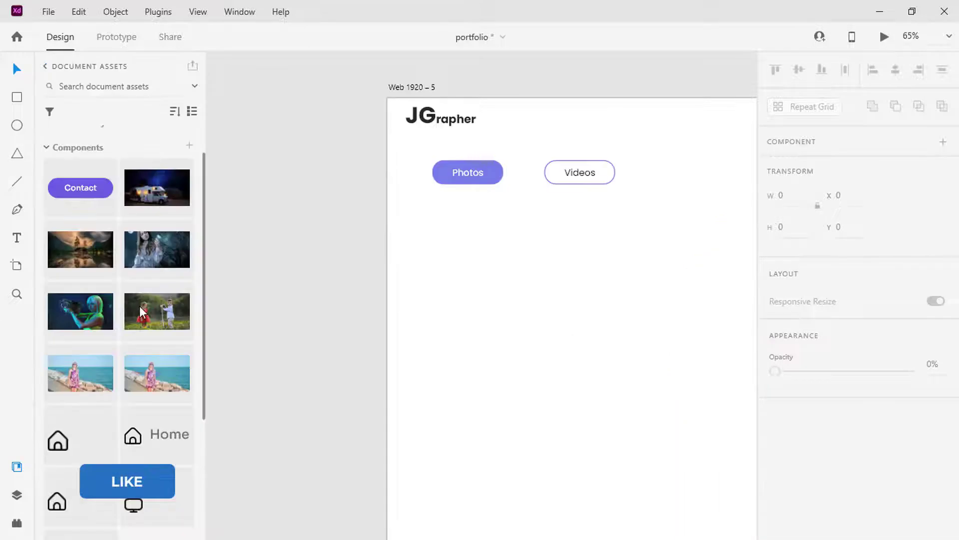
left_click_drag(489, 258, 500, 245)
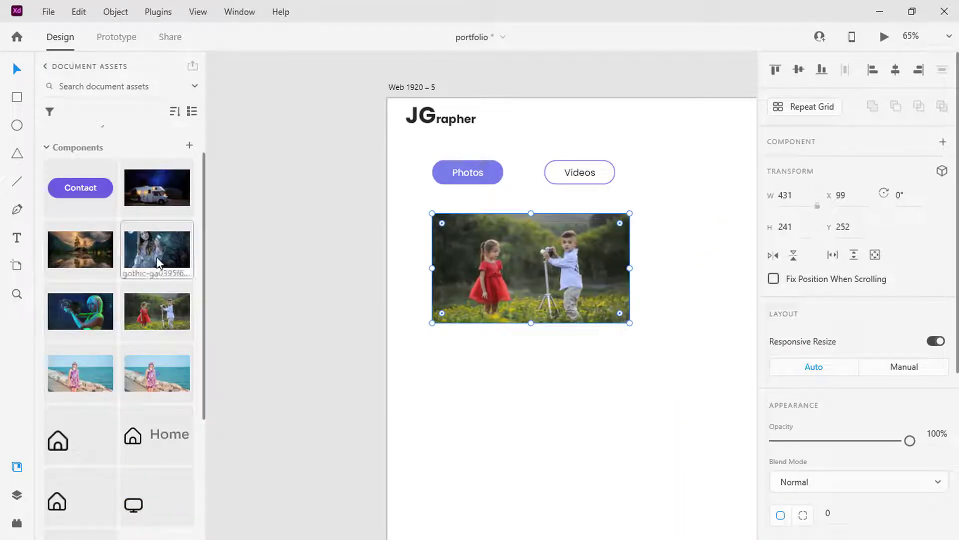
left_click_drag(158, 260, 475, 383)
left_click_drag(85, 330, 509, 518)
left_click(17, 467)
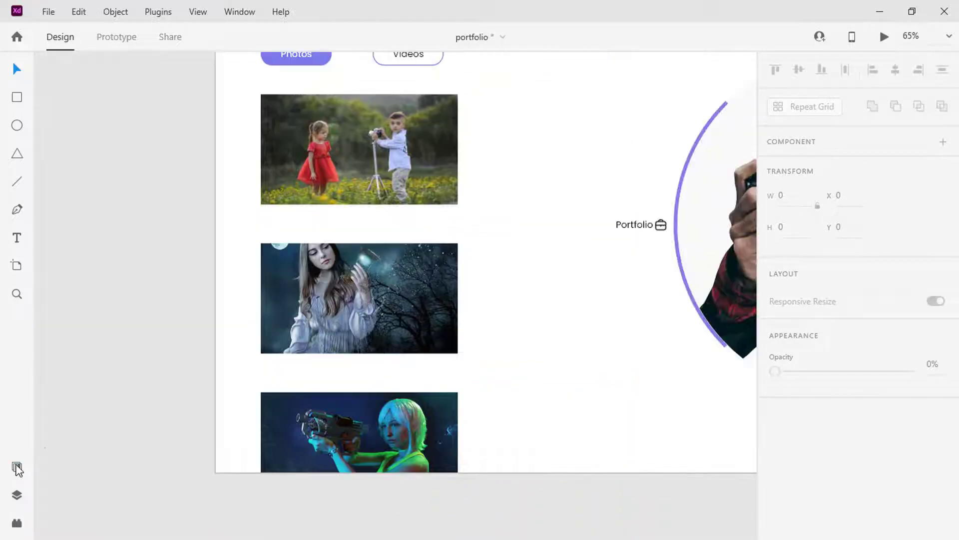
Turn the children photo into a component and add a hover state with a width of 490.
left_click(368, 180)
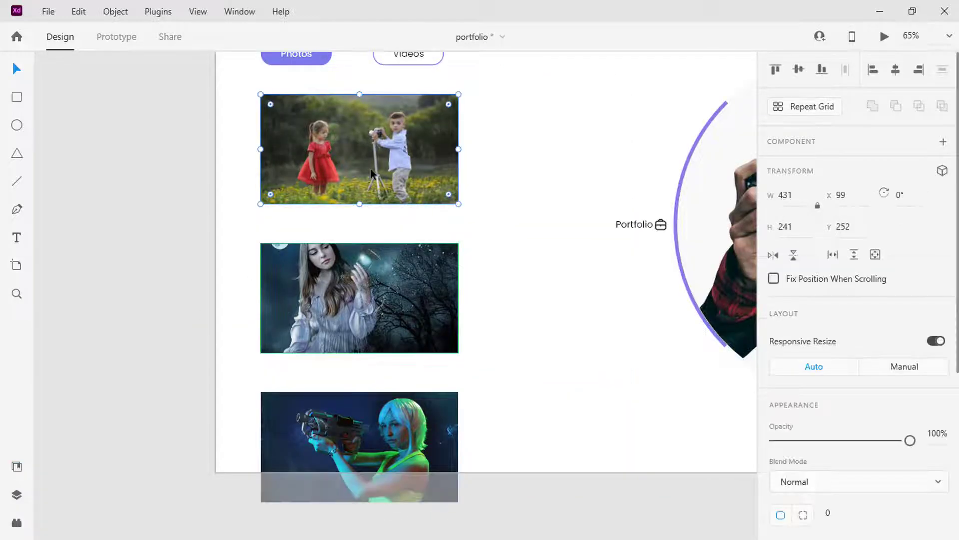
left_click(943, 142)
left_click(941, 166)
left_click(847, 196)
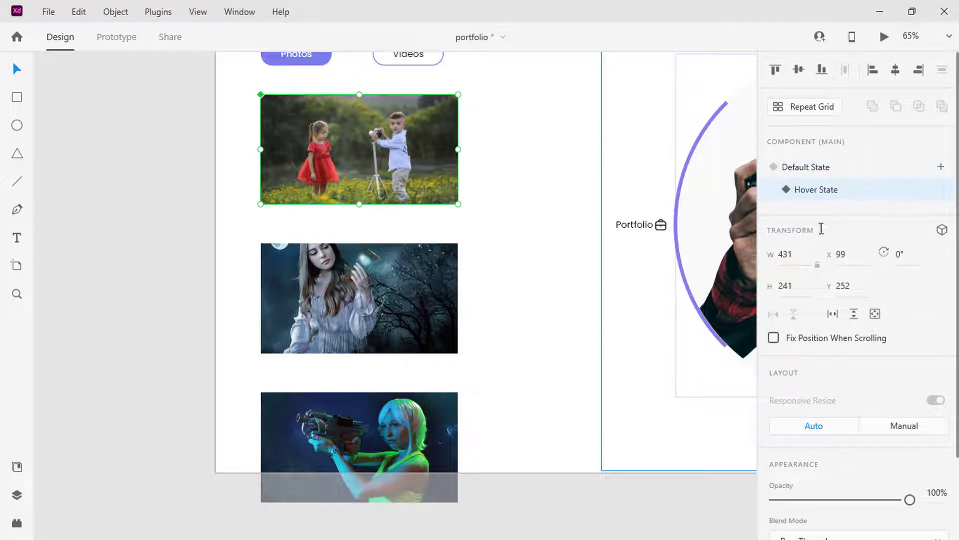
left_click(795, 256)
type("490")
key("Return")
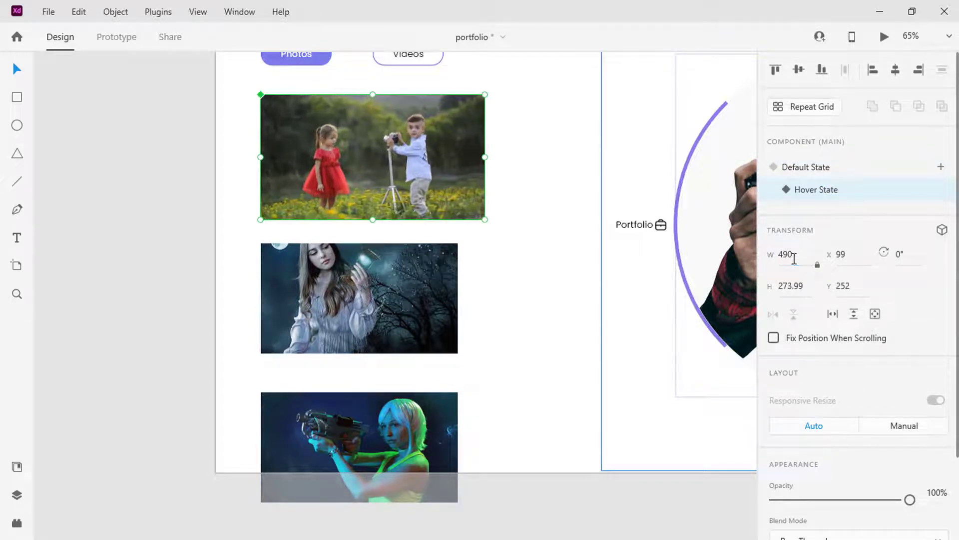
Return the children photo component to its default state and preview its hover effect.
left_click(821, 172)
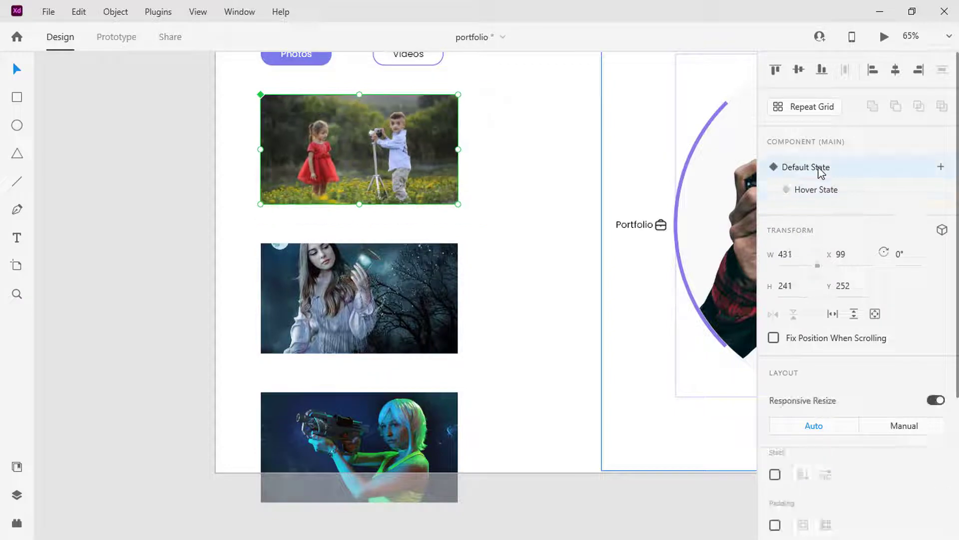
left_click(884, 36)
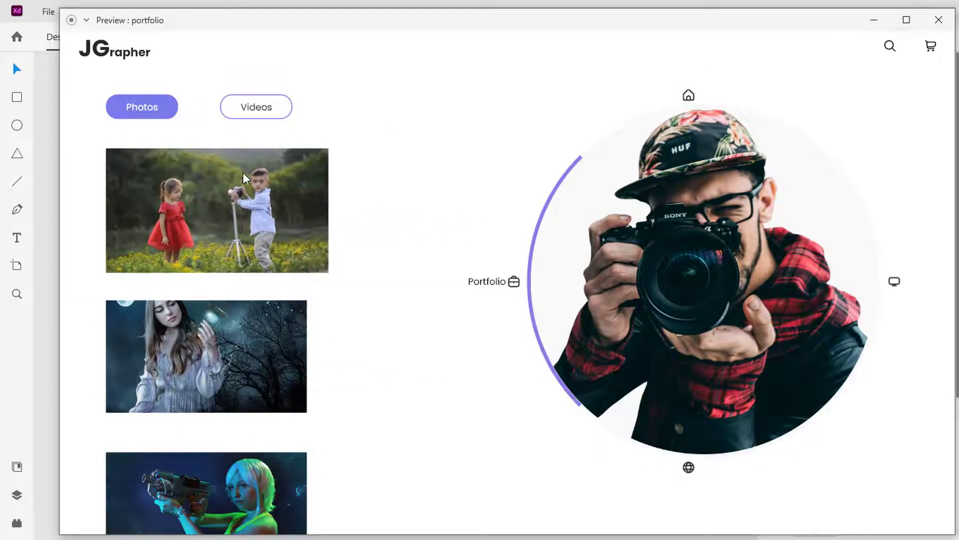
left_click(875, 20)
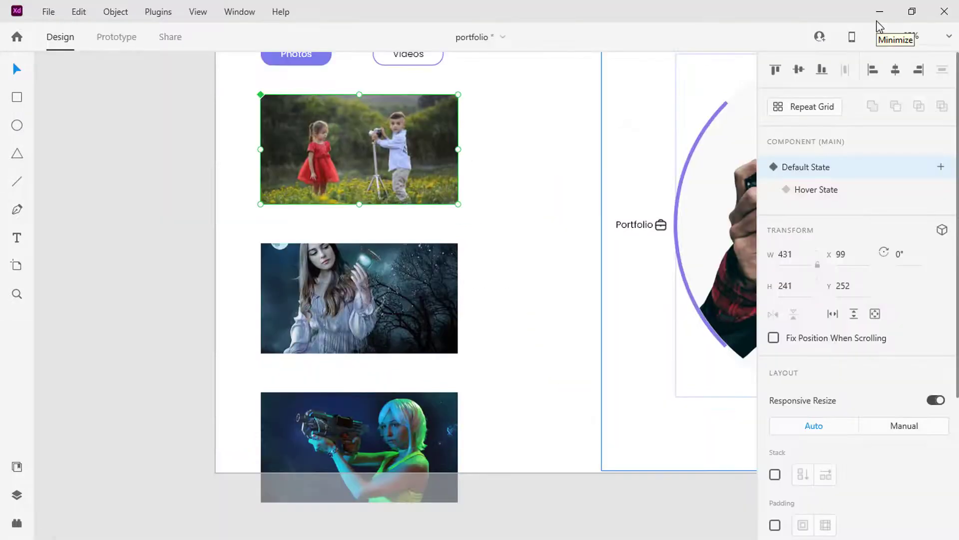
Duplicate the Web 1920 – 5 artboard and move the copy further right to widen the gap.
scroll(428, 264, "down", 5)
left_click(510, 154)
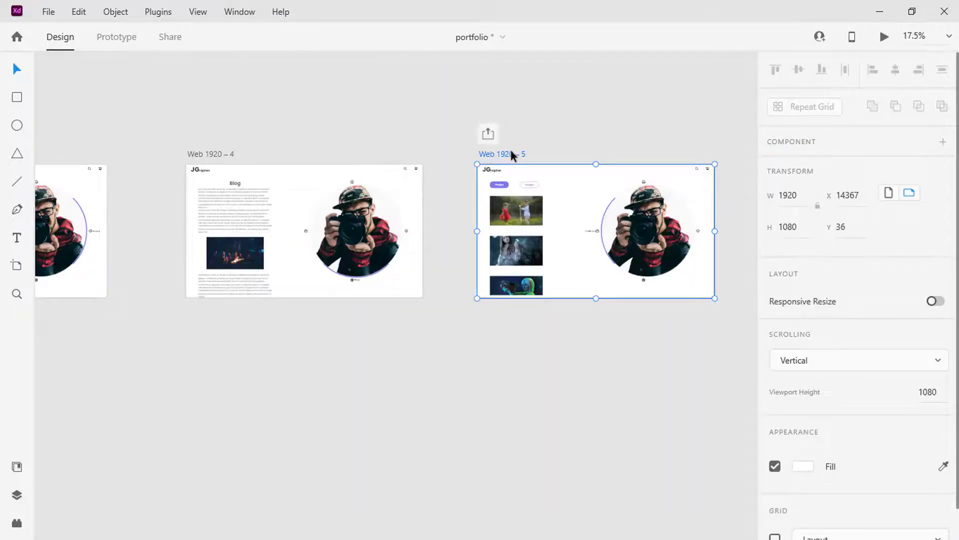
key("ctrl+d")
scroll(510, 149, "right", 5)
left_click_drag(310, 219, 353, 220)
Give the Videos button on Web 1920 – 6 a solid purple fill without a border, and make its label white.
scroll(352, 220, "up", 5)
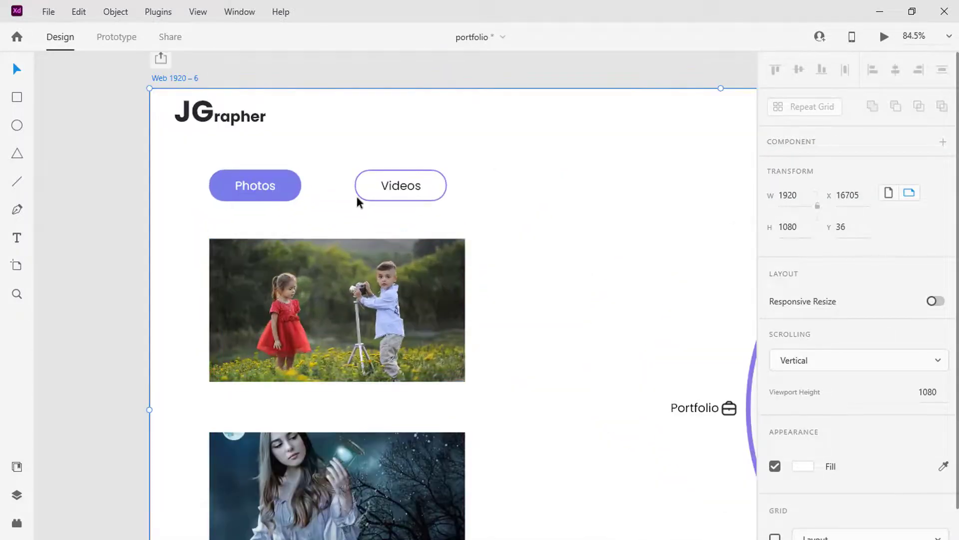
left_click(356, 197)
scroll(825, 281, "down", 5)
left_click(775, 198)
left_click(775, 232)
scroll(776, 239, "up", 2)
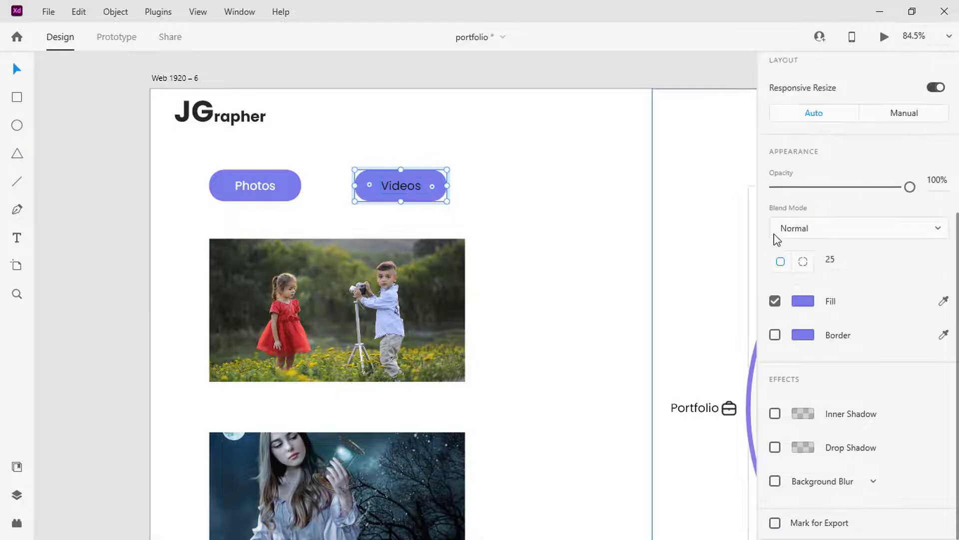
double_click(407, 184)
left_click(803, 300)
left_click(595, 214)
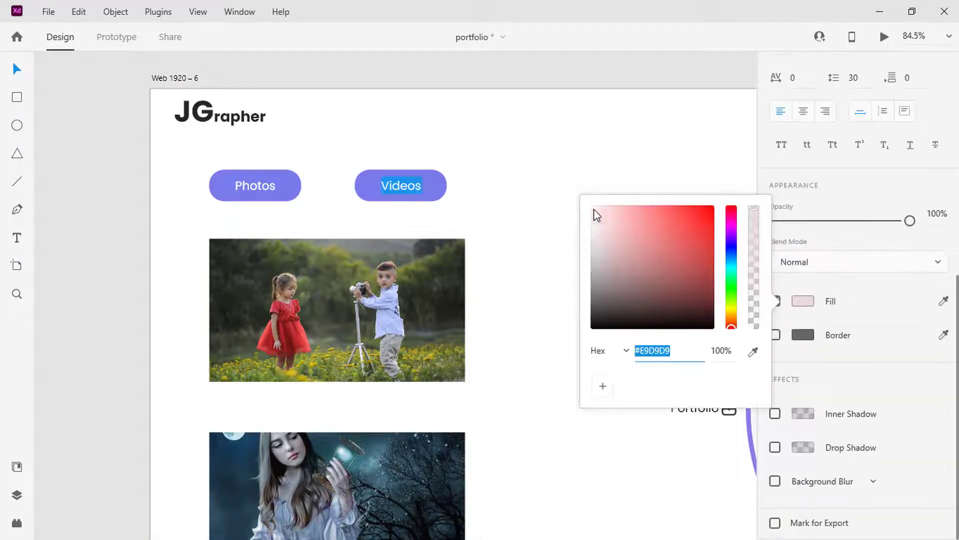
Change the Photos label on Web 1920 – 6 to near-black.
double_click(279, 195)
scroll(908, 364, "down", 5)
left_click(803, 301)
left_click(595, 324)
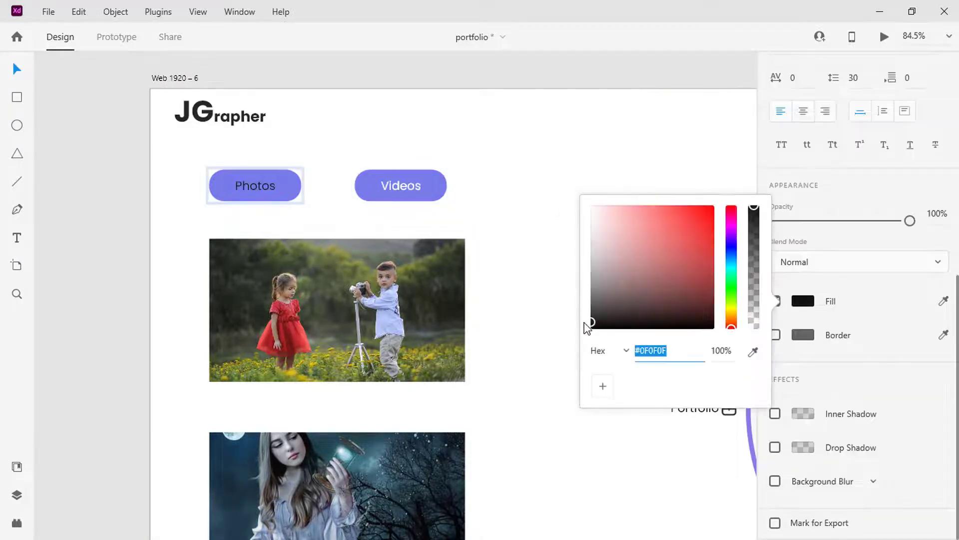
Remove the fill from the Photos button on Web 1920 – 6 and give it a purple border of size 2.
left_click(297, 193)
left_click(775, 335)
left_click(775, 299)
left_click(818, 360)
type("2")
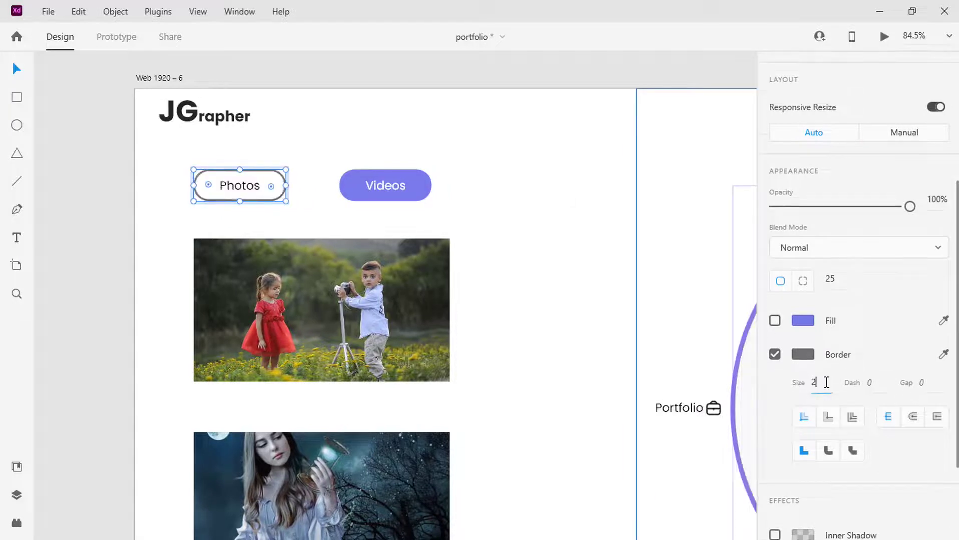
key("Return")
left_click(944, 354)
left_click(412, 184)
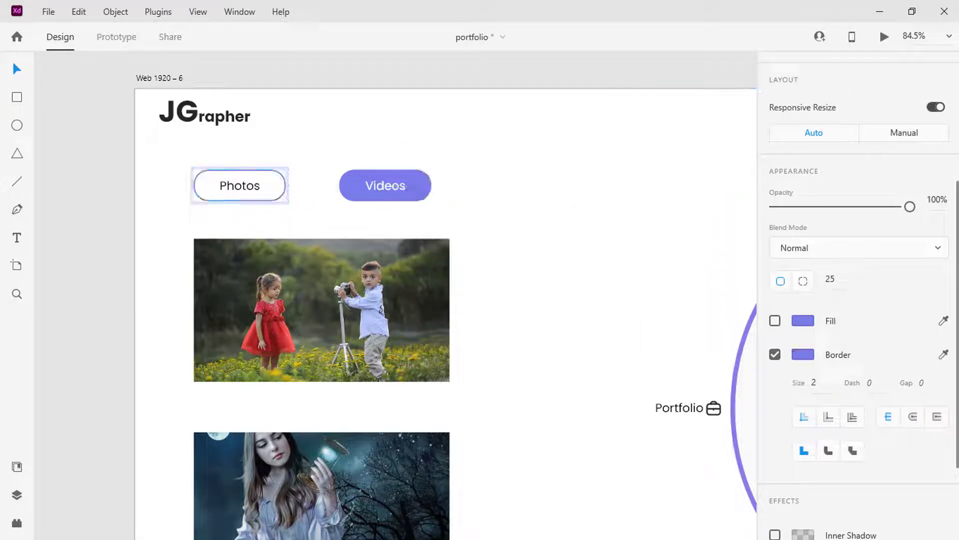
left_click(515, 218)
In Prototype mode, link the About monitor icon on Web 1920 – 2 to Web 1920 – 3 with a Tap Auto-Animate interaction.
scroll(511, 209, "down", 3)
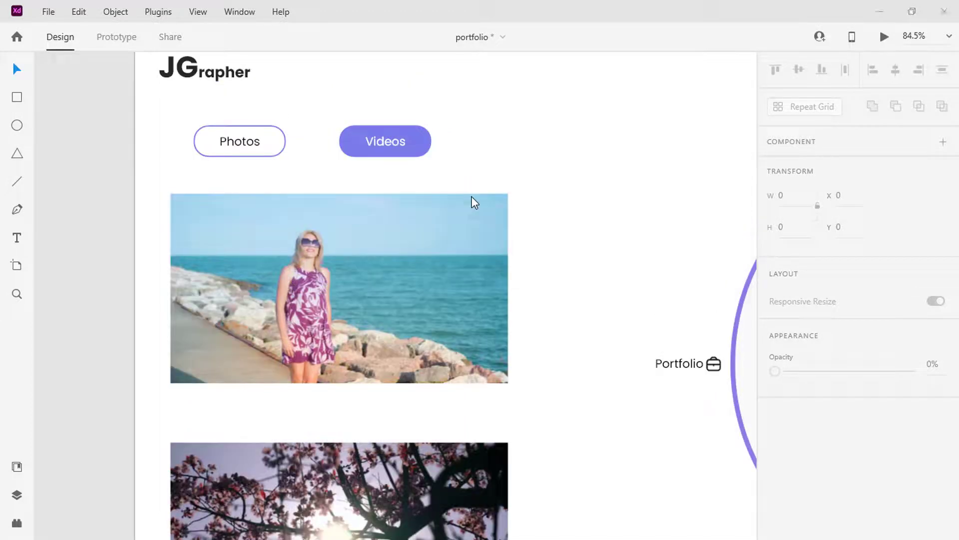
scroll(470, 194, "down", 5)
scroll(470, 192, "left", 10)
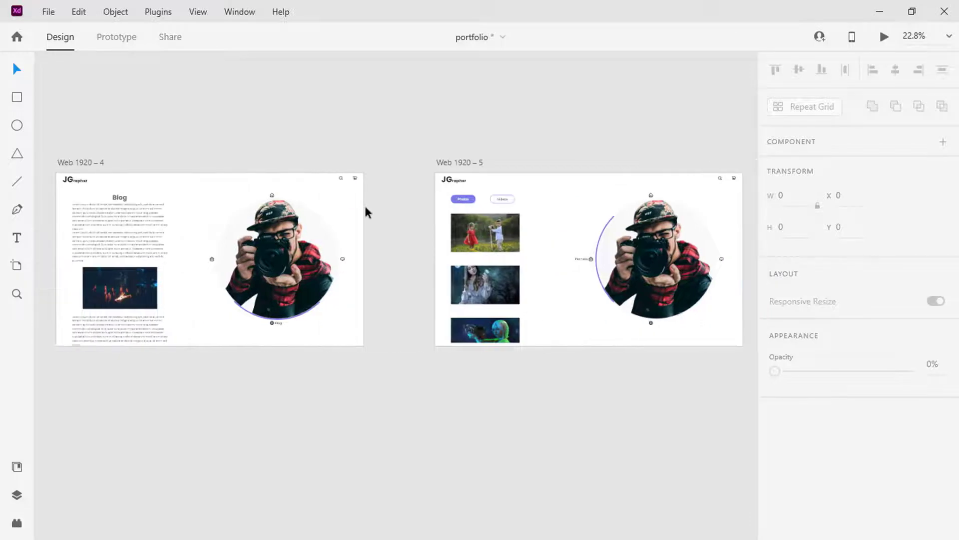
scroll(239, 240, "left", 3)
scroll(239, 241, "left", 10)
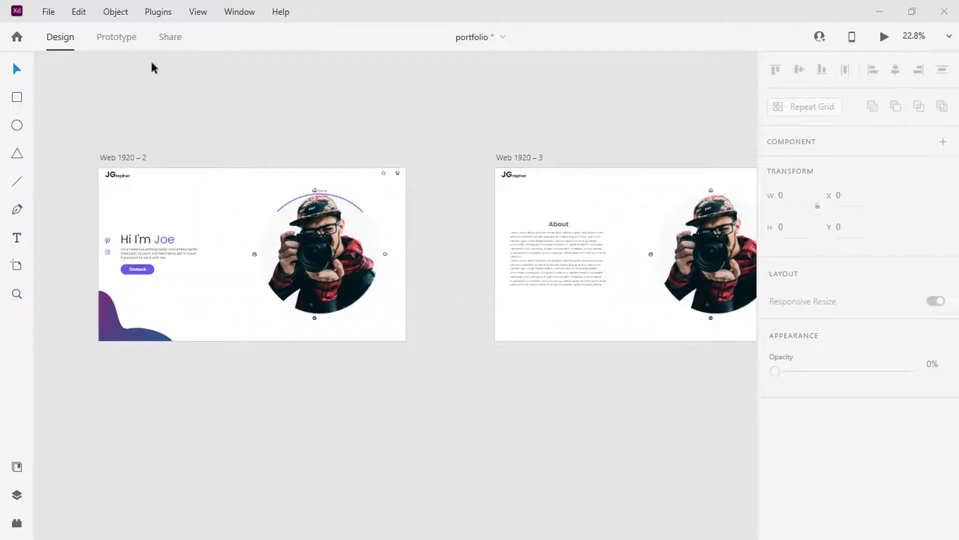
left_click(120, 44)
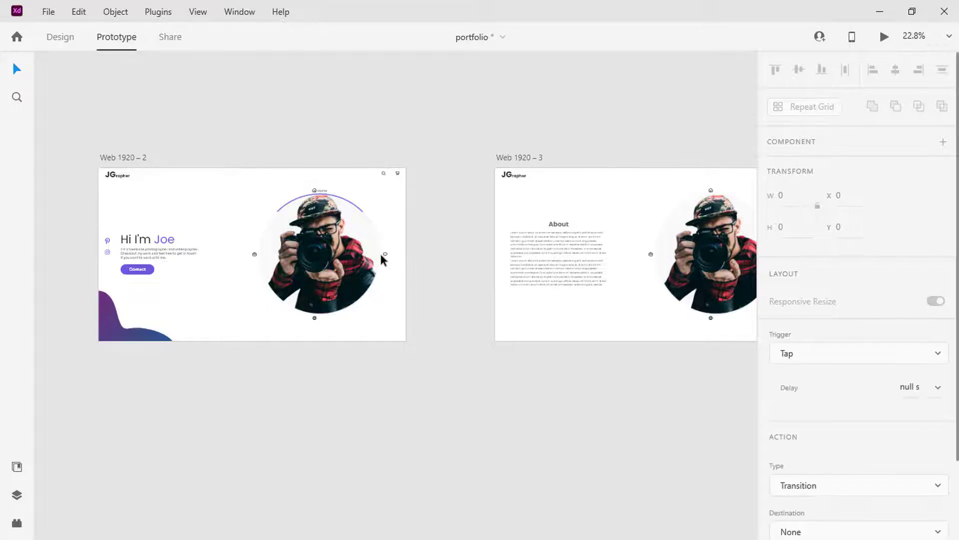
scroll(379, 251, "up", 2)
scroll(380, 251, "up", 3)
left_click(397, 253)
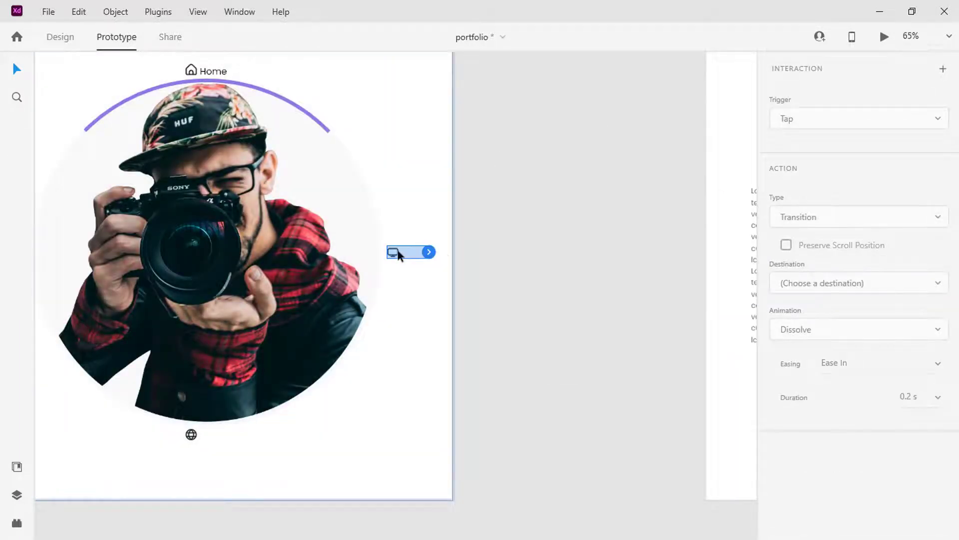
scroll(443, 252, "down", 3)
left_click_drag(435, 252, 675, 173)
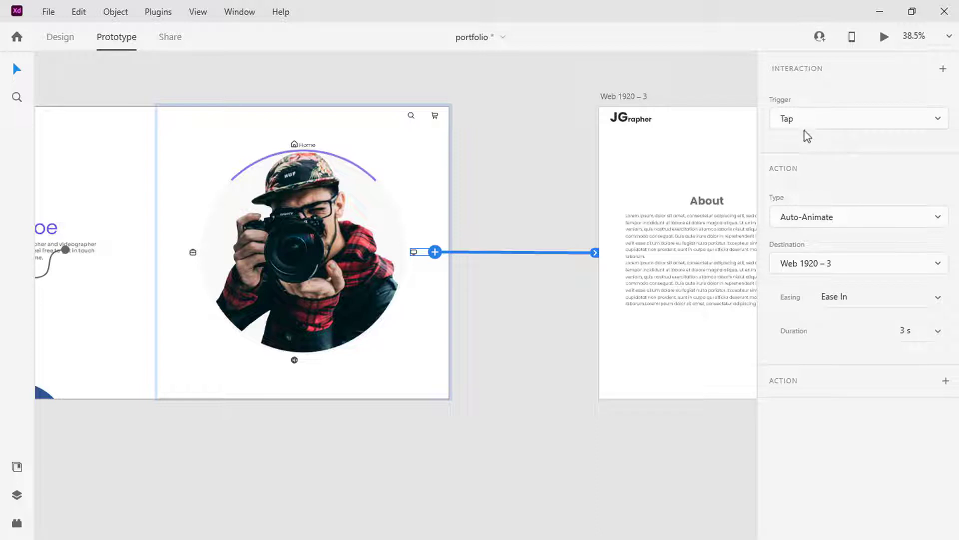
Set the About link's easing to Ease In-Out and its duration to 0.4 s.
left_click(936, 298)
left_click(887, 326)
left_click(938, 334)
left_click(904, 308)
Preview the transition from Home to About, and minimize the preview window.
left_click(883, 37)
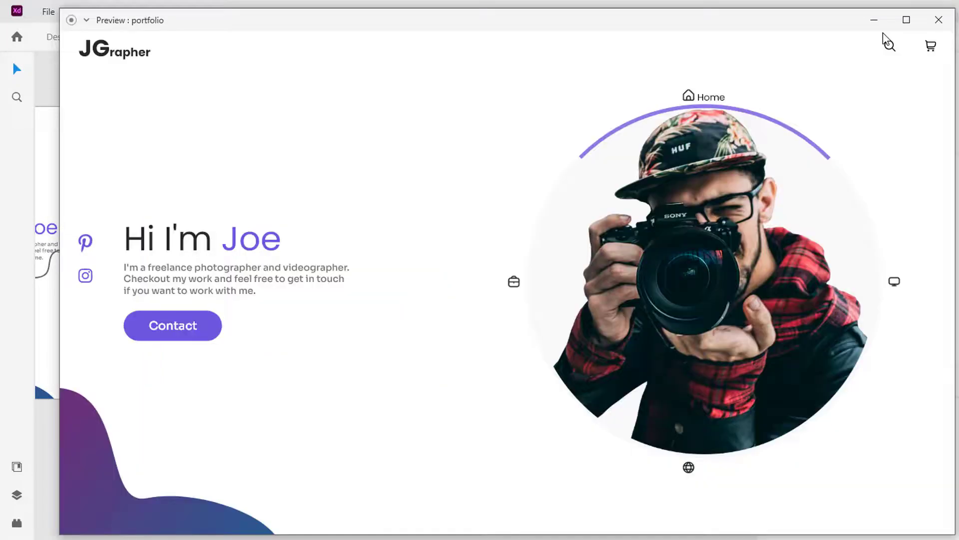
left_click(896, 283)
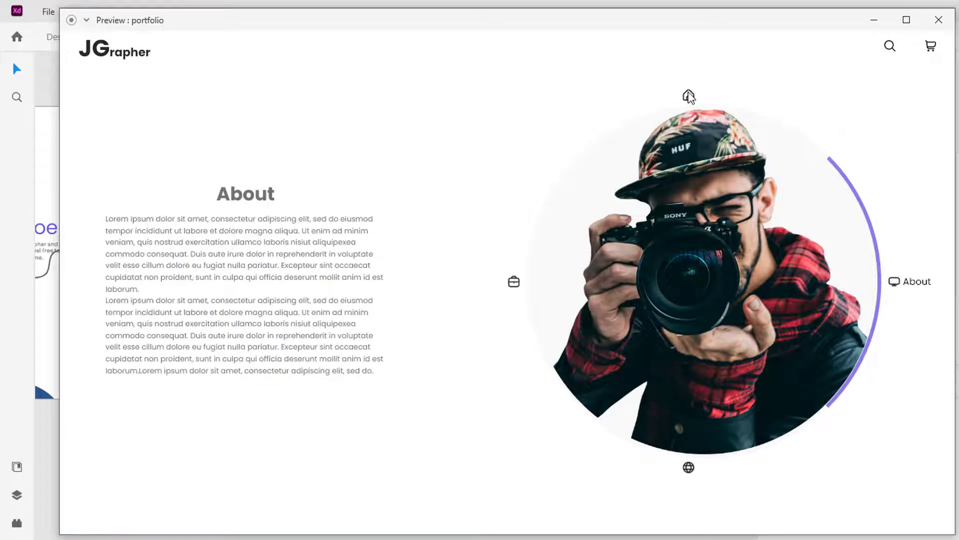
left_click(876, 22)
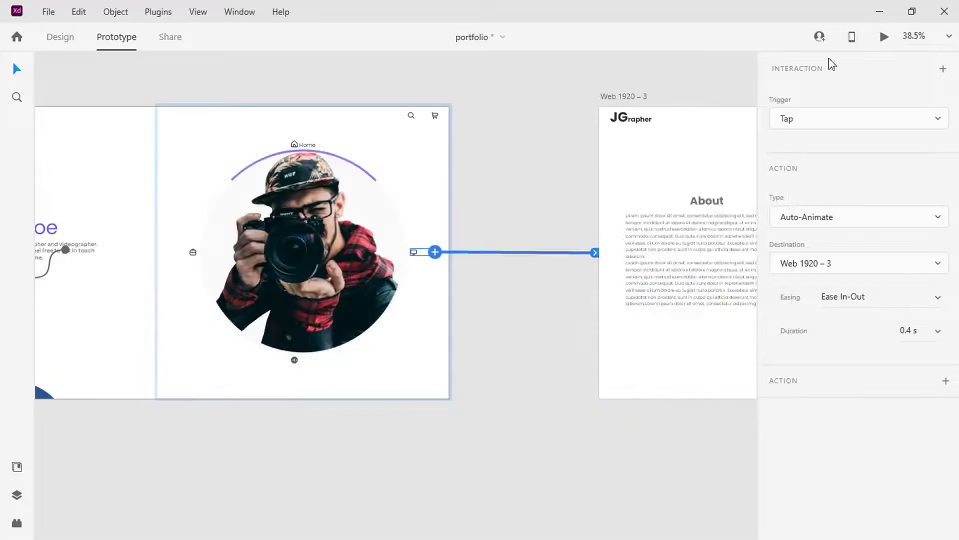
Link the Home icon on Web 1920 – 3 back to Web 1920 – 2 with a Tap Auto-Animate, Ease In-Out, 0.4 s.
scroll(689, 205, "down", 2, "ctrl")
scroll(688, 205, "right", 5)
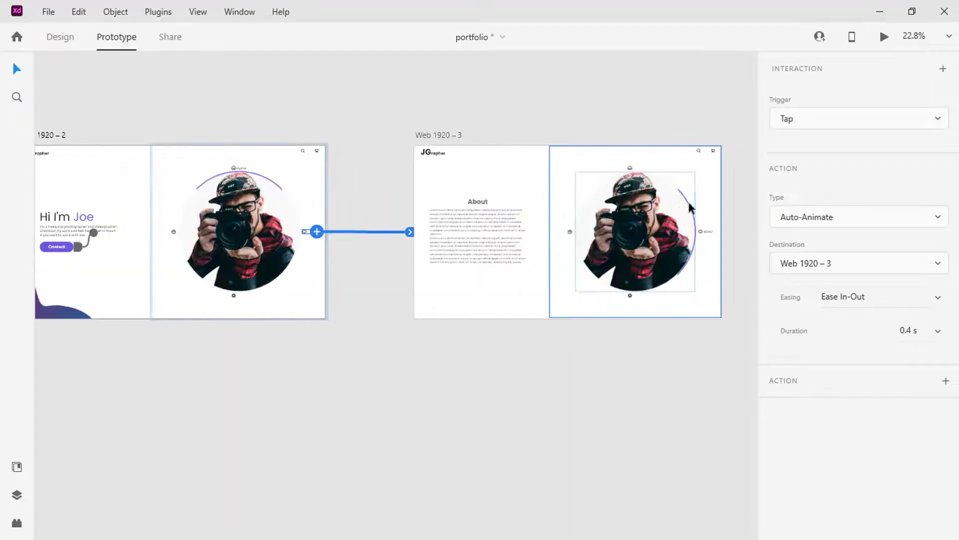
scroll(688, 206, "up", 3, "ctrl")
left_click(558, 125)
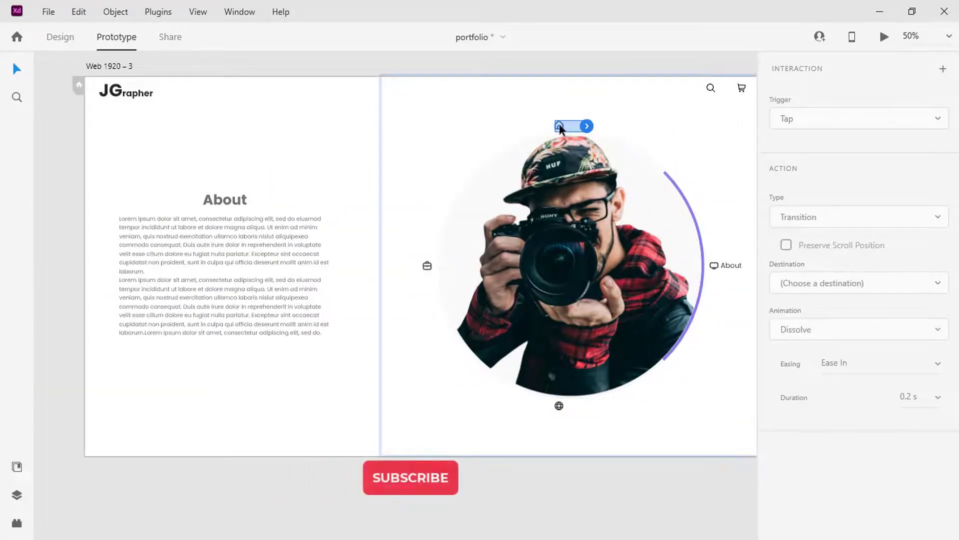
scroll(560, 128, "down", 3, "ctrl")
left_click_drag(572, 125, 198, 176)
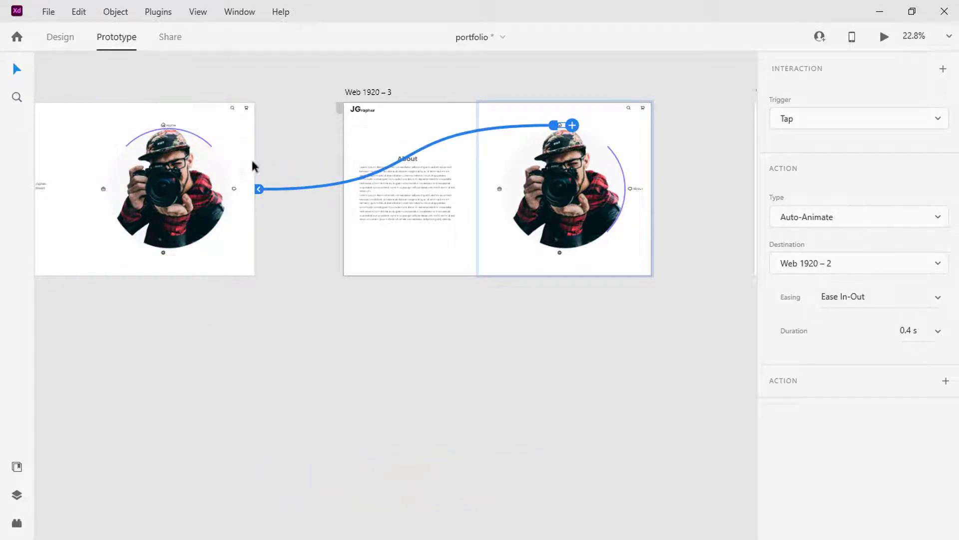
Preview the return transition from About to Home, and minimize the preview window.
left_click(885, 38)
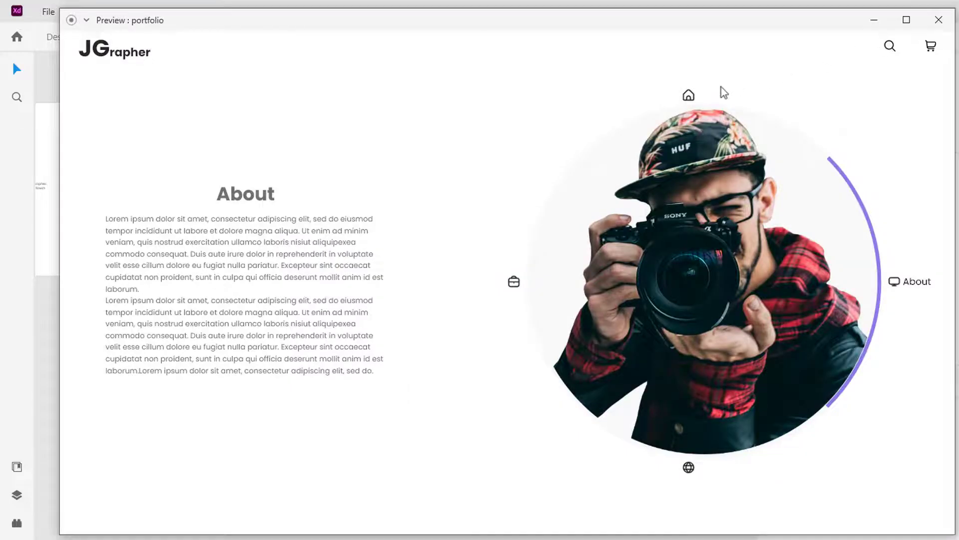
left_click(690, 97)
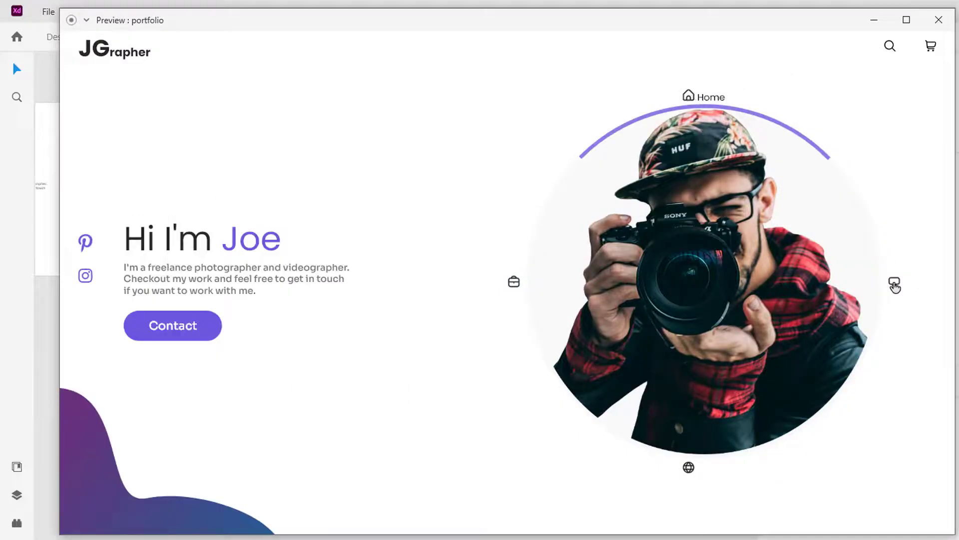
left_click(690, 97)
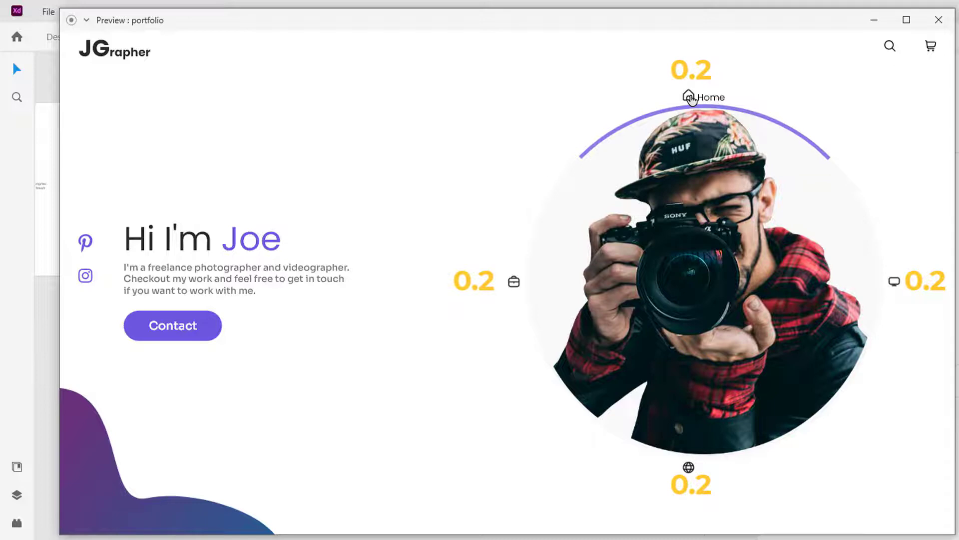
left_click(874, 21)
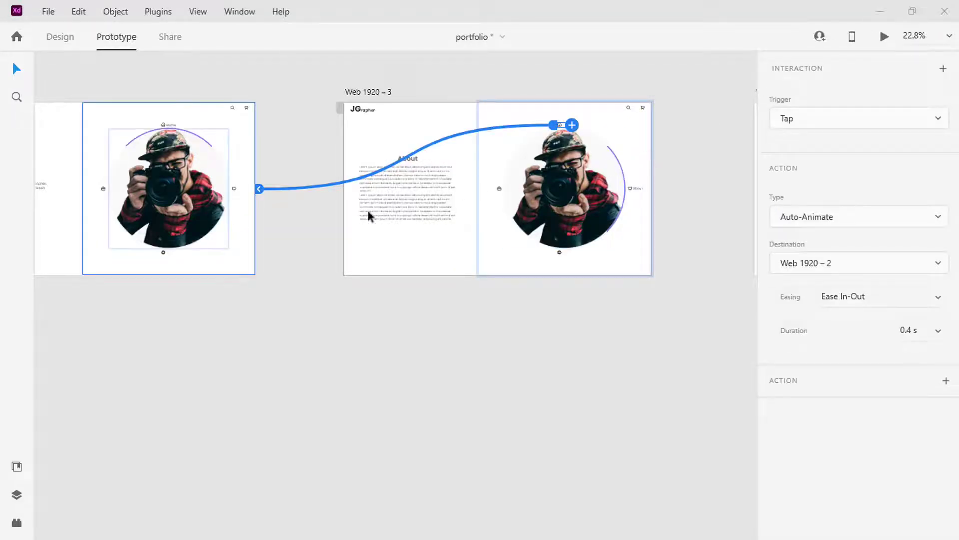
Link the Blog globe icon on Web 1920 – 2 to Web 1920 – 4 with a Tap Auto-Animate, Ease In-Out, 0.6 s.
left_click(164, 253)
scroll(163, 252, "up", 4)
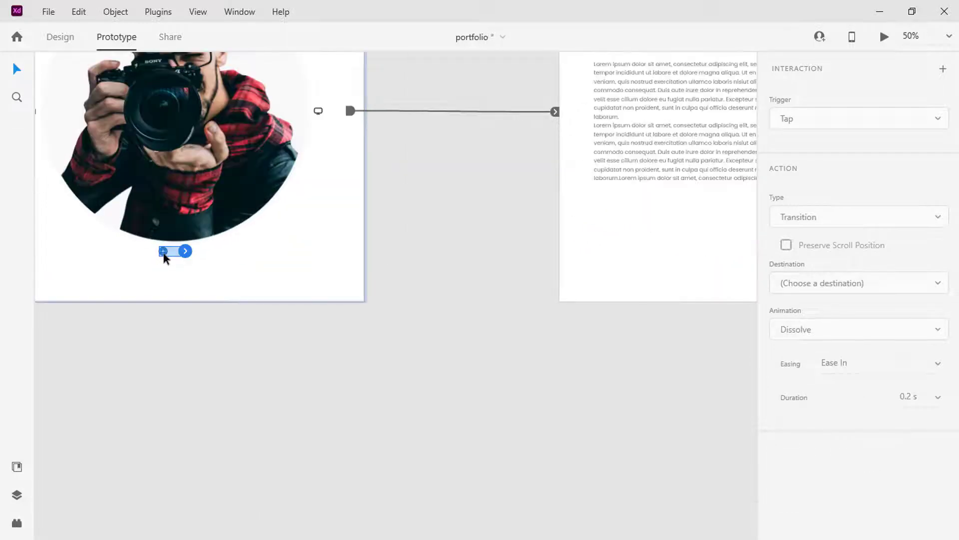
scroll(164, 256, "down", 4)
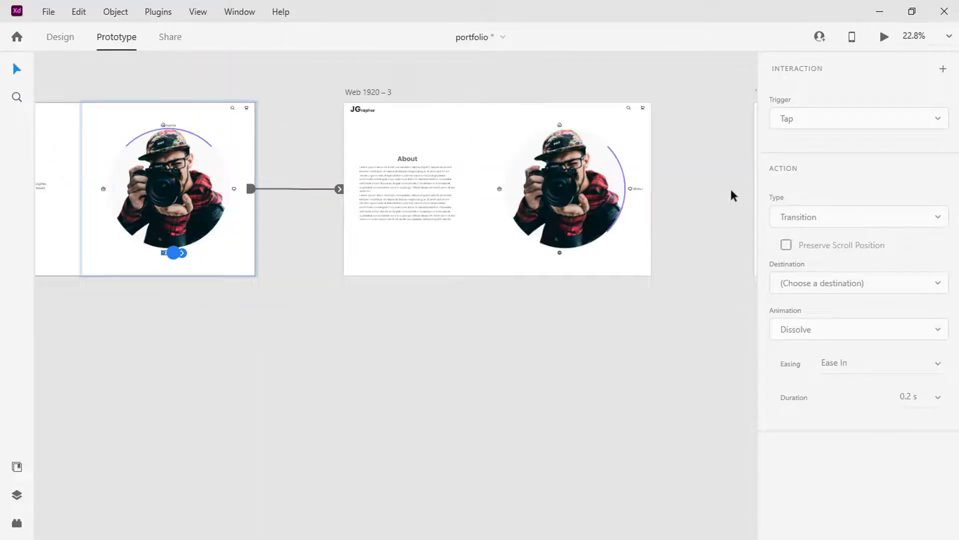
left_click_drag(733, 195, 689, 191)
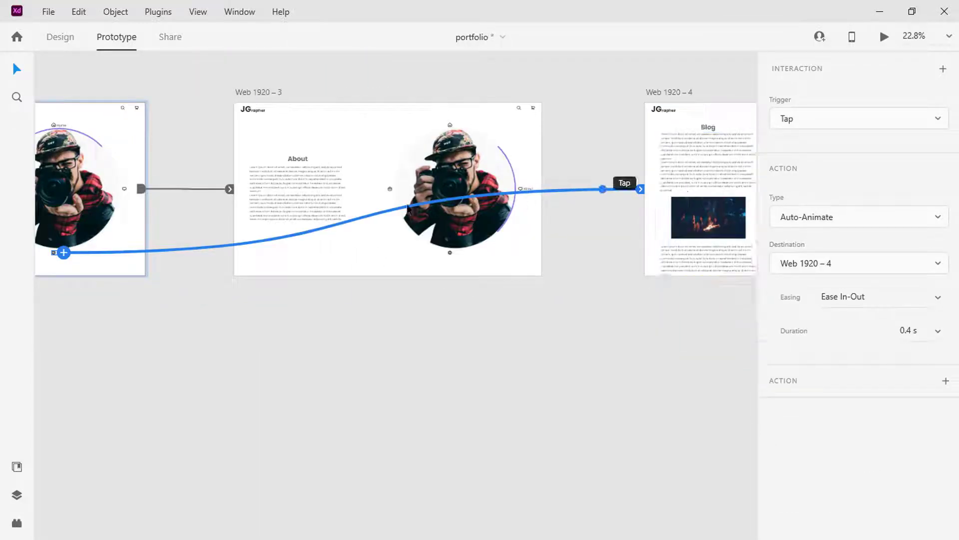
scroll(292, 197, "left", 5)
scroll(292, 196, "up", 4)
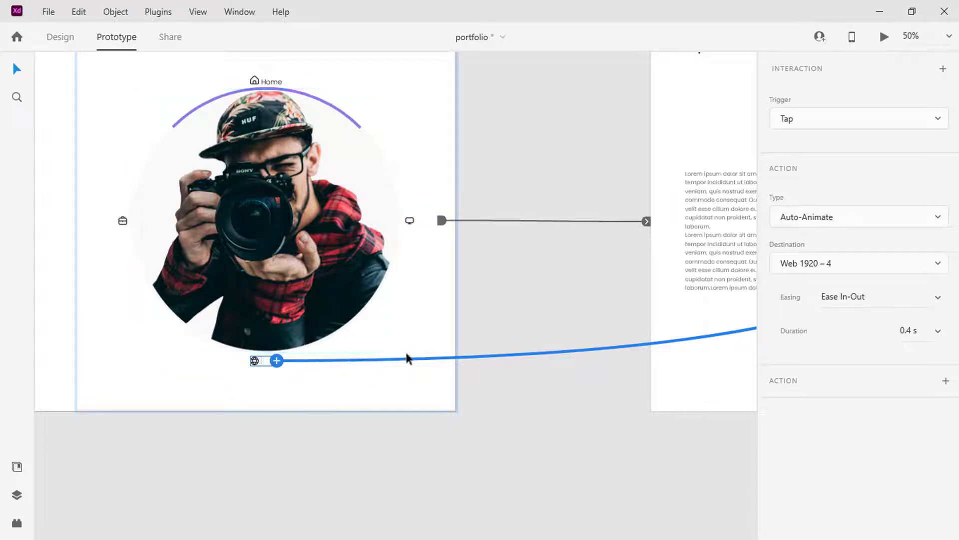
left_click(937, 332)
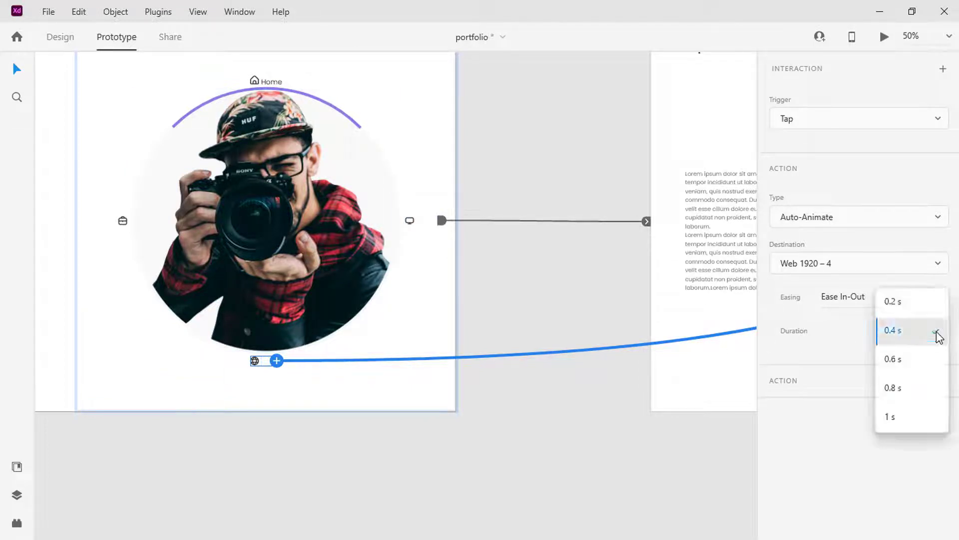
left_click(895, 359)
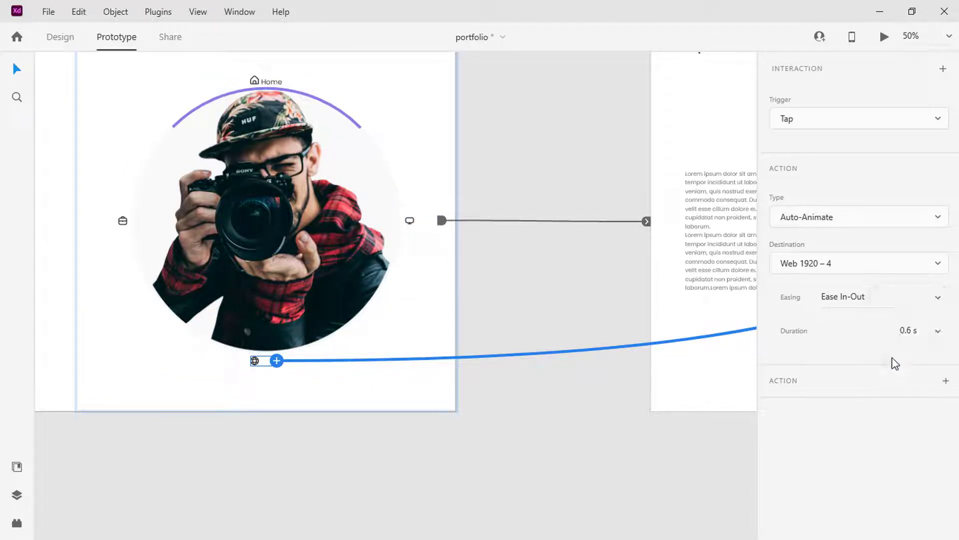
Preview the navigation from Home to About, back to Home and on to Blog, and minimize the preview window.
left_click(884, 37)
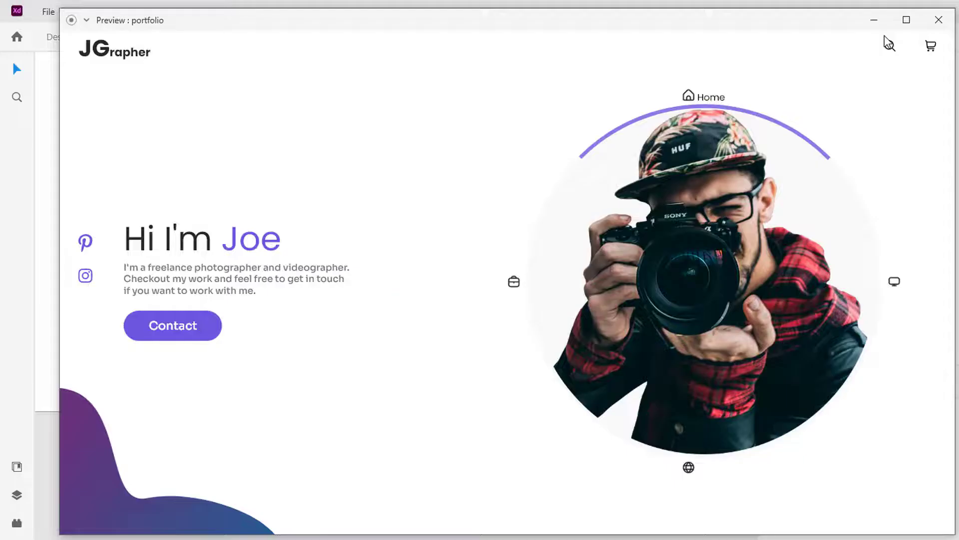
left_click(897, 284)
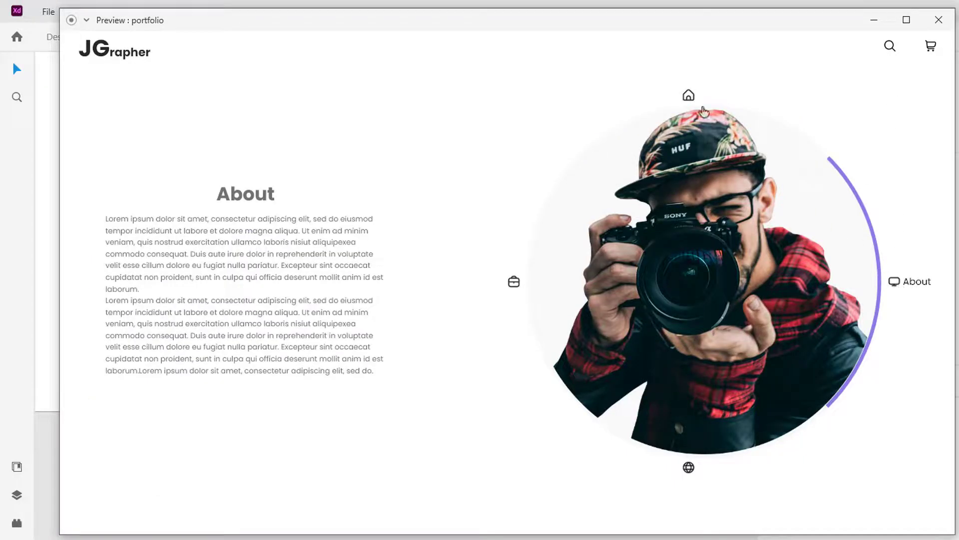
left_click(689, 97)
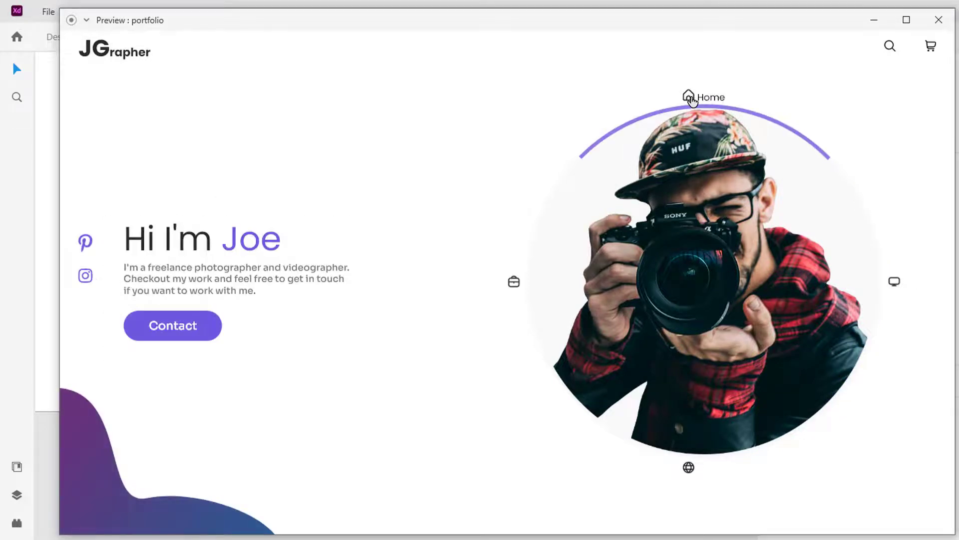
left_click(689, 468)
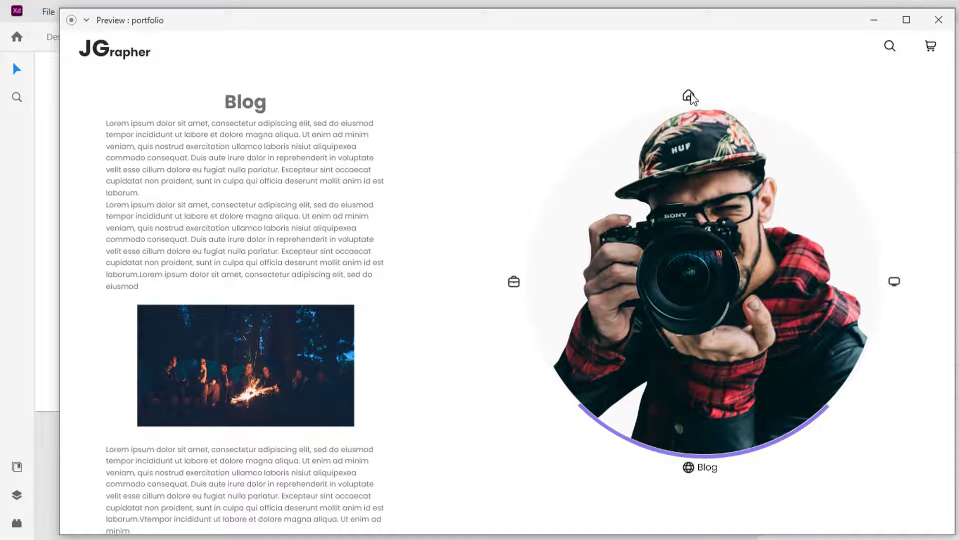
left_click(875, 22)
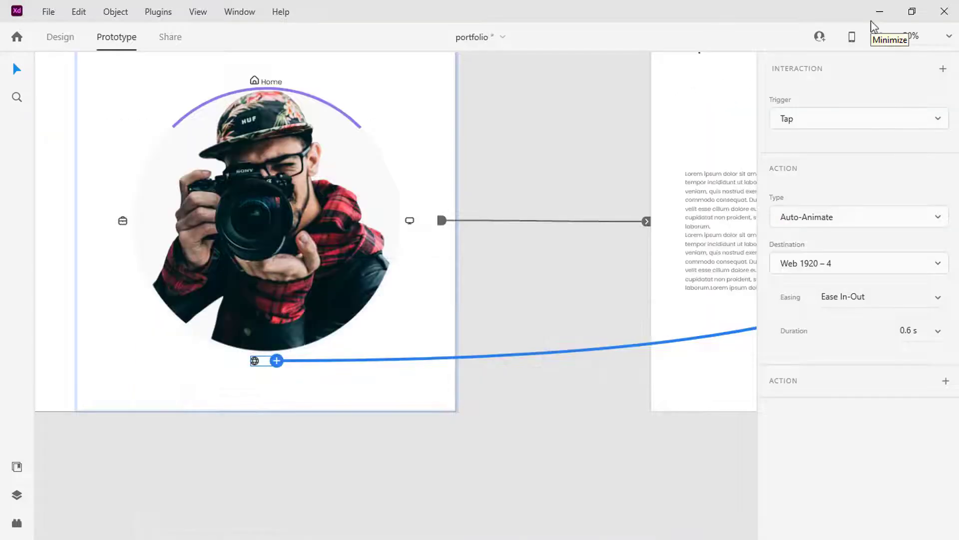